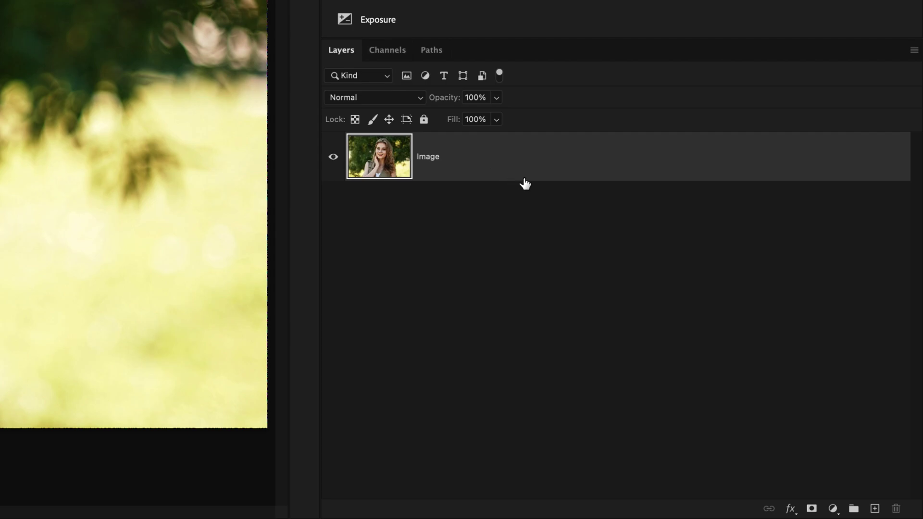
Step: Add a layer mask to the Image layer from the selection, hiding the green background
click(815, 510)
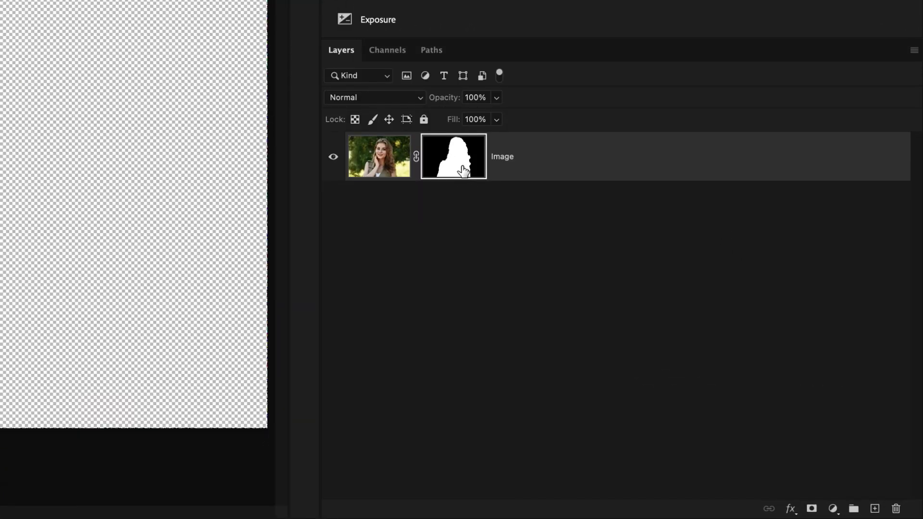
Step: Open Select and Mask on the Image layer's mask and preview the cutout On White
double_click(463, 170)
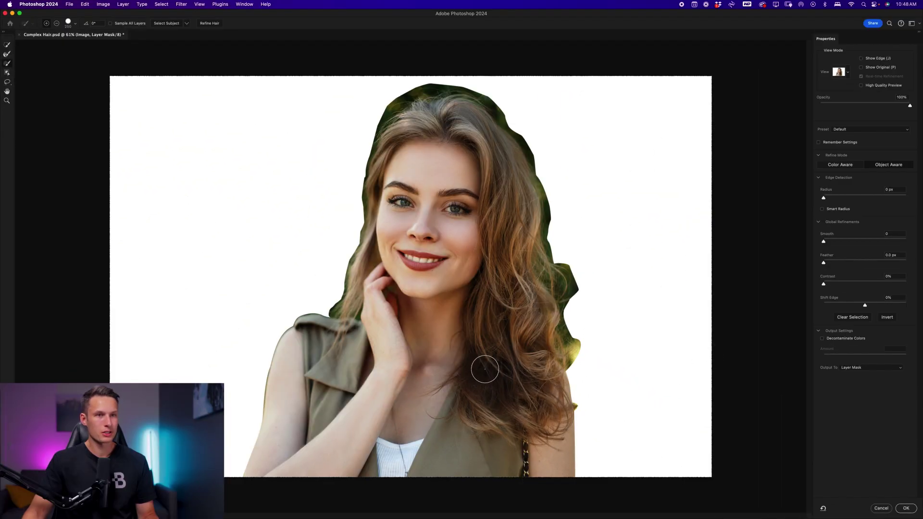
click(849, 75)
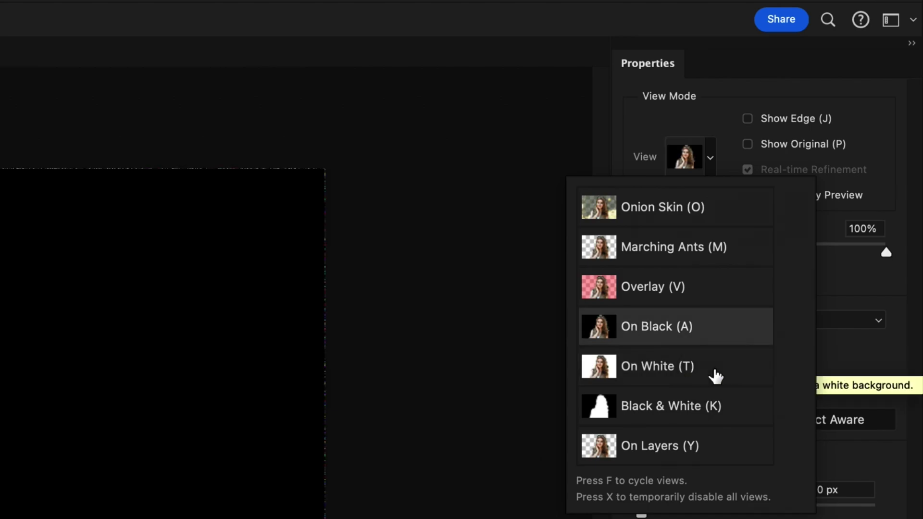
click(710, 163)
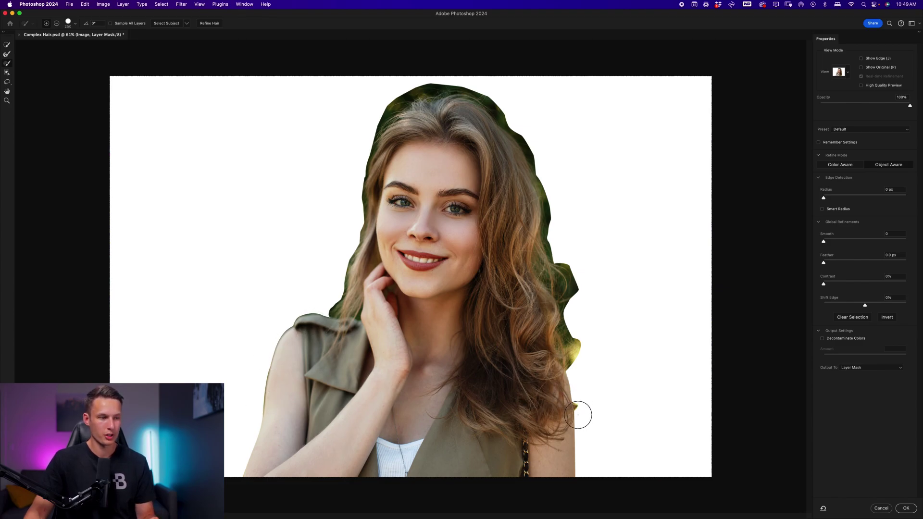
click(7, 55)
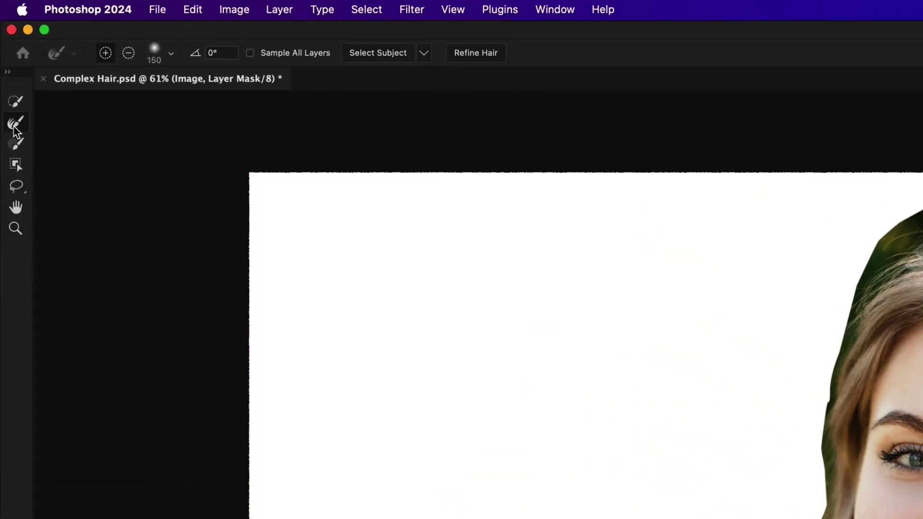
Step: Set the Refine Edge Brush to 150 px with 0% hardness and fit the image on screen
click(161, 60)
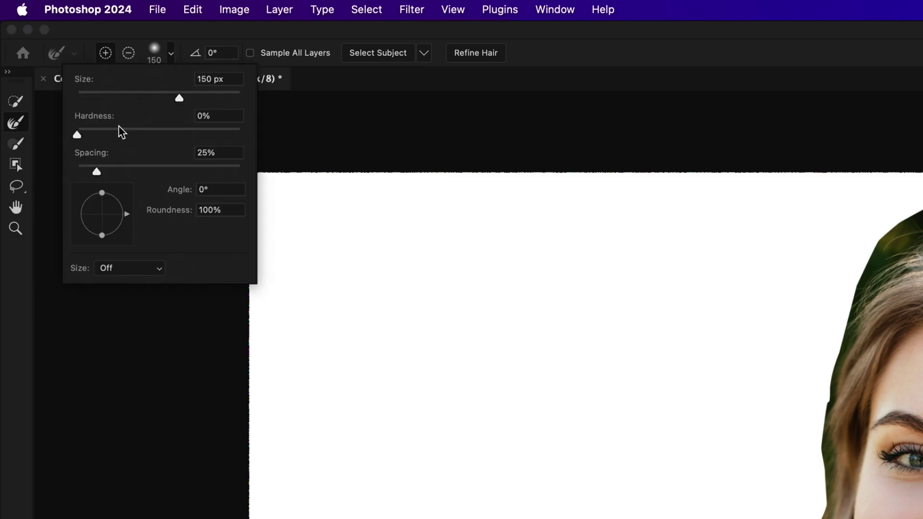
click(173, 59)
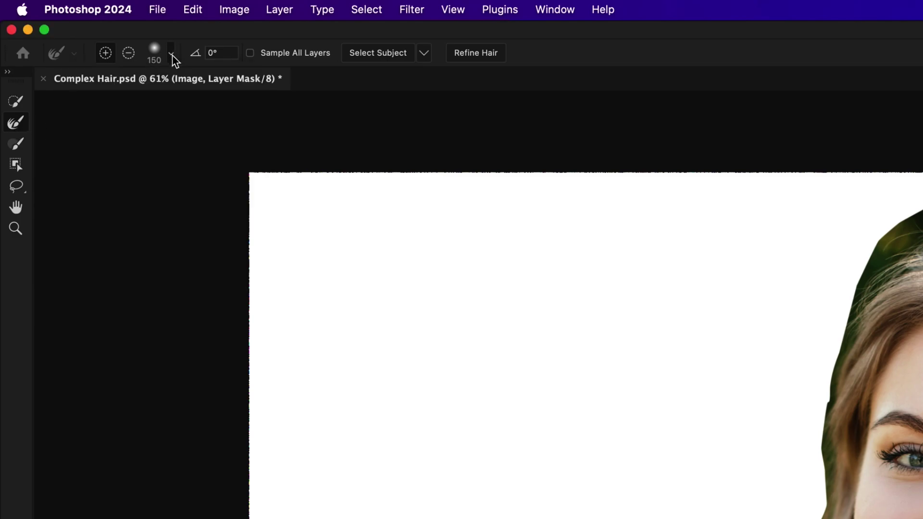
click(174, 59)
click(173, 57)
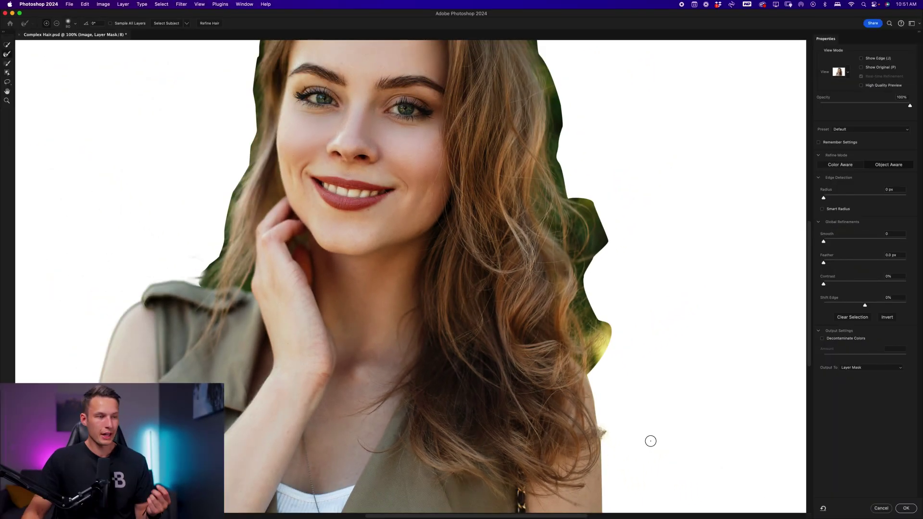
key(super+0)
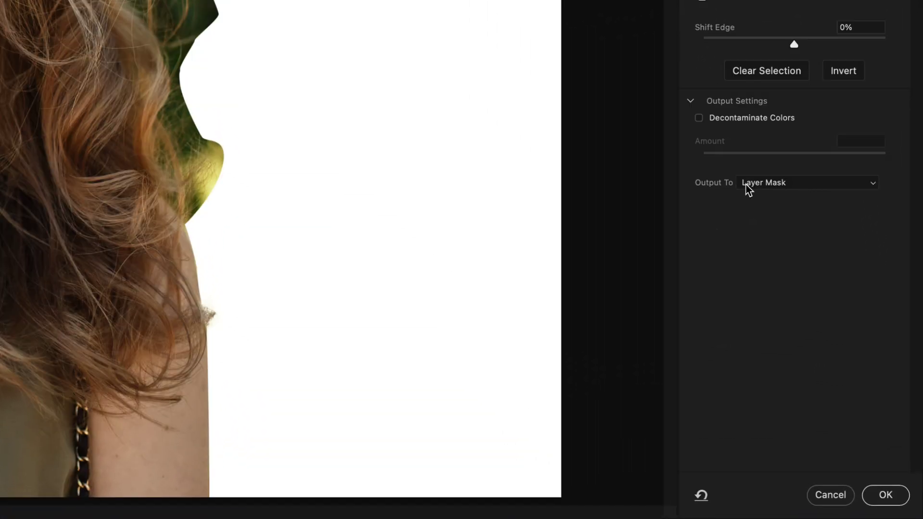
Step: Apply the Select and Mask refinement, outputting it to the Image layer's mask
click(899, 501)
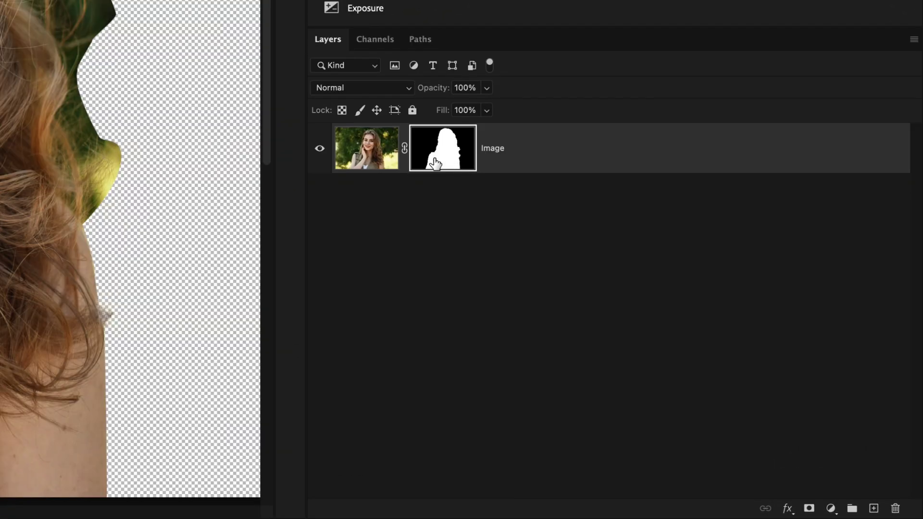
Step: Reopen Select and Mask, refine the flyaway hair edges, and apply them to the mask
double_click(435, 164)
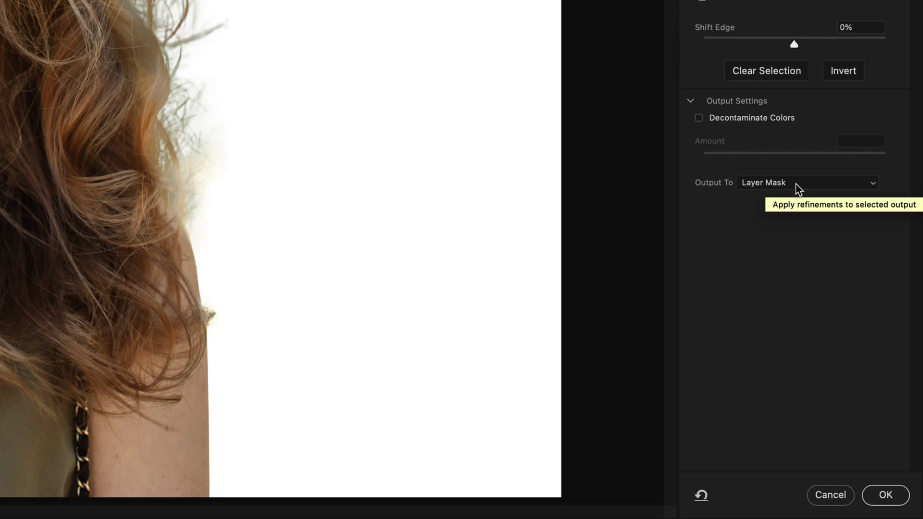
click(890, 488)
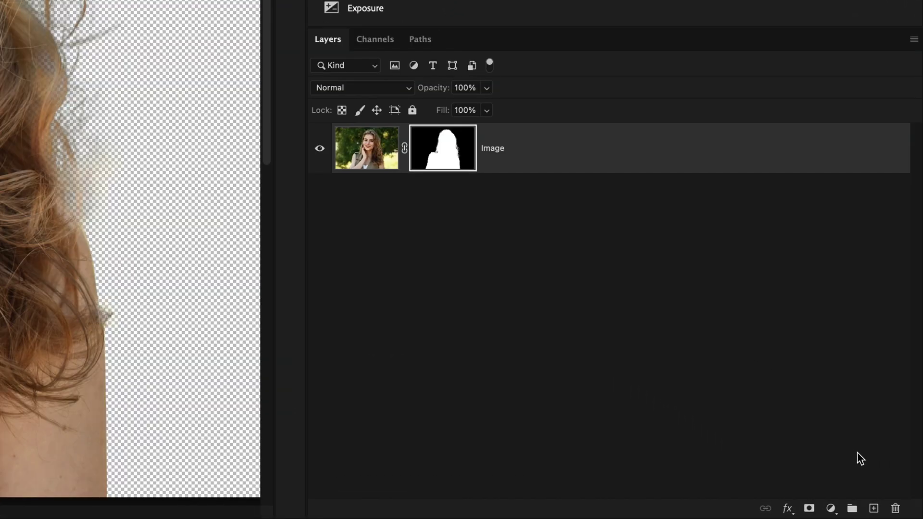
Step: Create a new empty layer named 'Hair' and move it beneath the Image layer
click(873, 508)
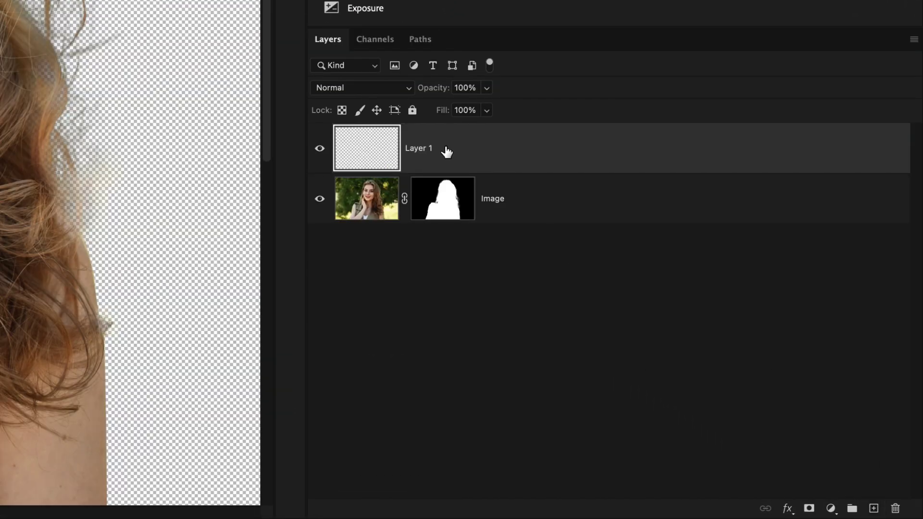
double_click(423, 148)
text(Hair)
key(Return)
drag(469, 155, 475, 219)
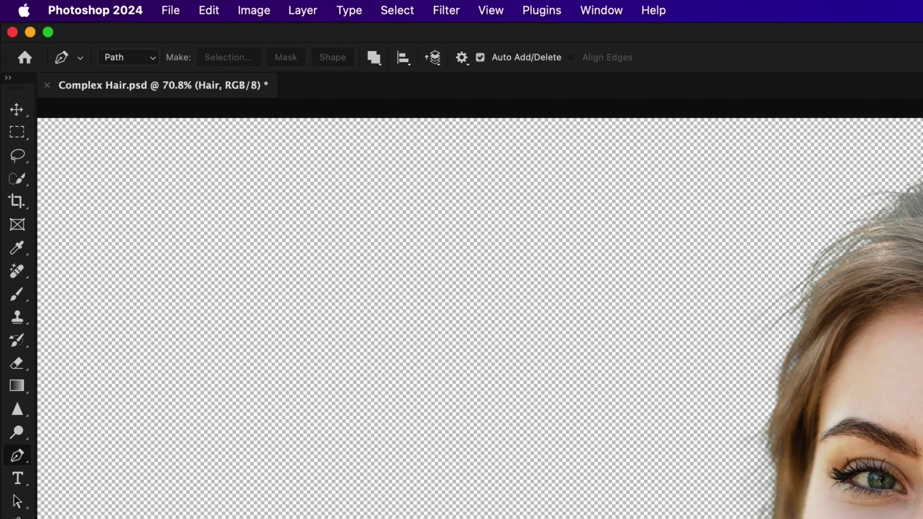
Step: Switch to the Brush tool and shrink its tip to 4 px at 27% hardness
key(b)
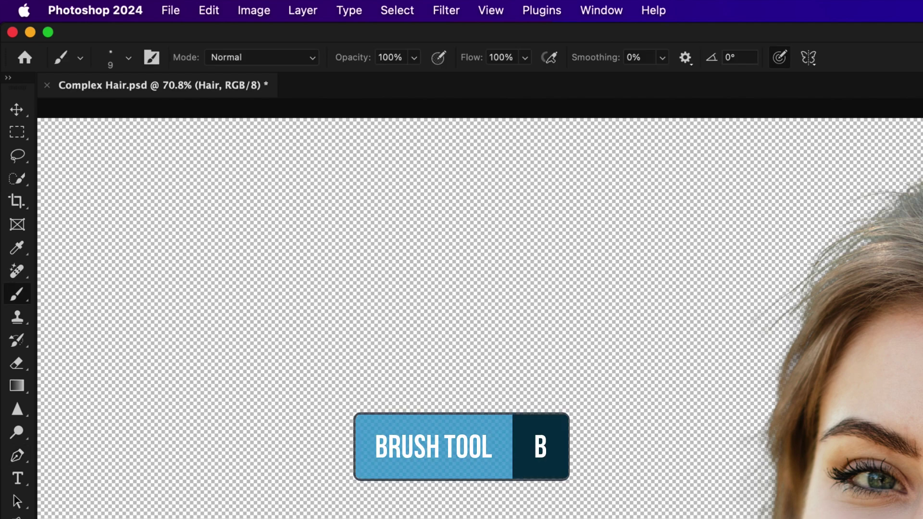
click(128, 56)
drag(105, 112, 103, 113)
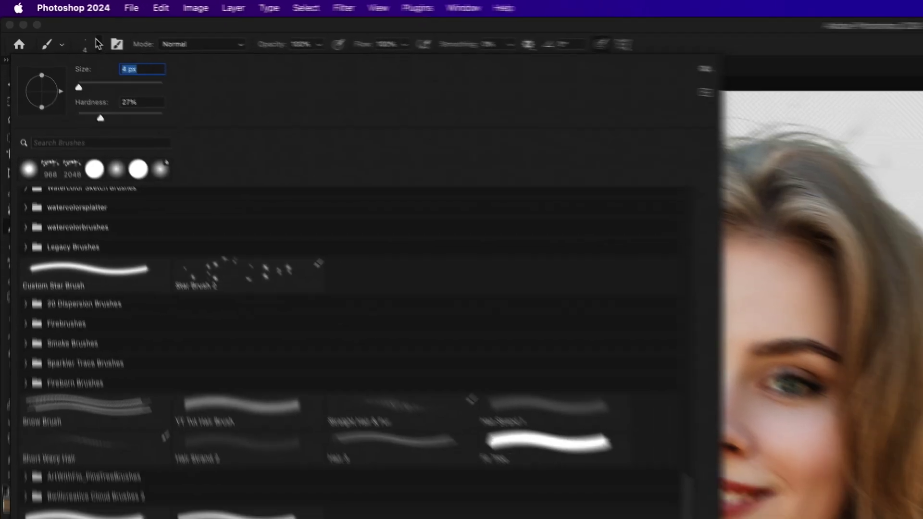
Step: Show the Brush Settings panel and set Shape Dynamics minimum diameter to 8%
click(128, 57)
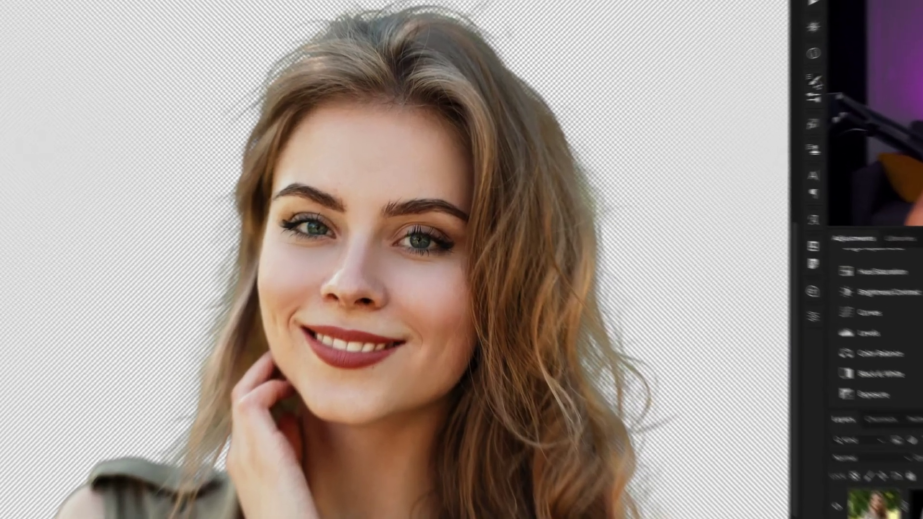
click(638, 112)
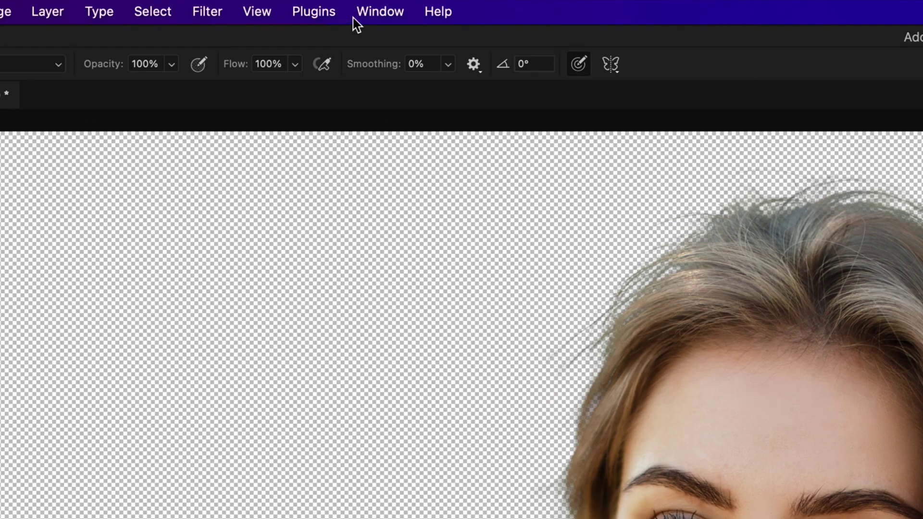
click(362, 13)
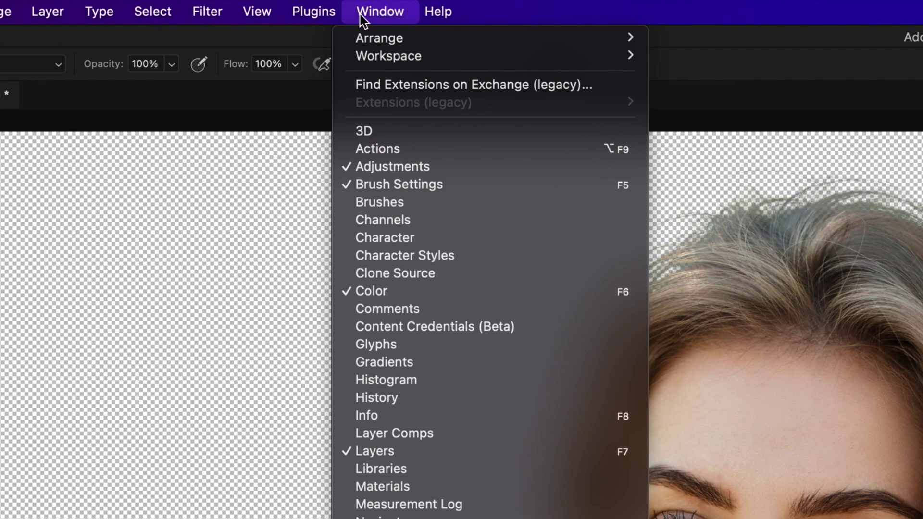
click(385, 184)
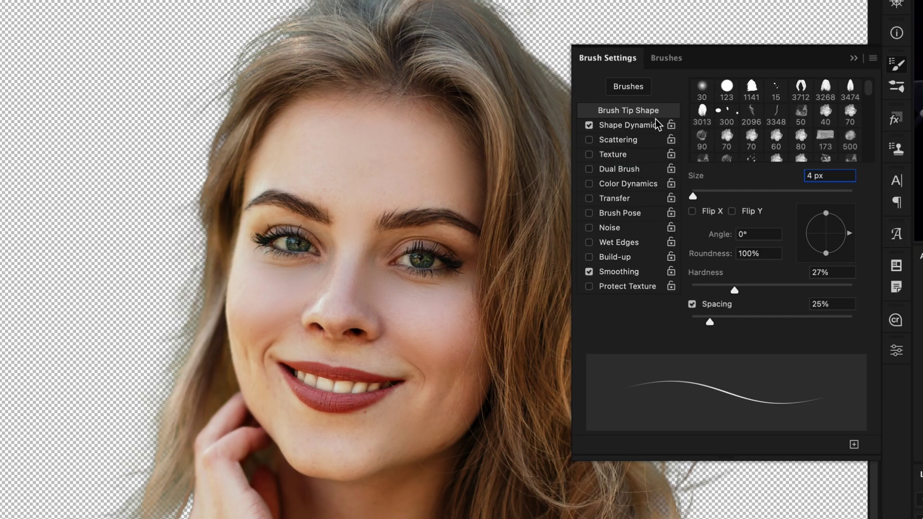
click(643, 128)
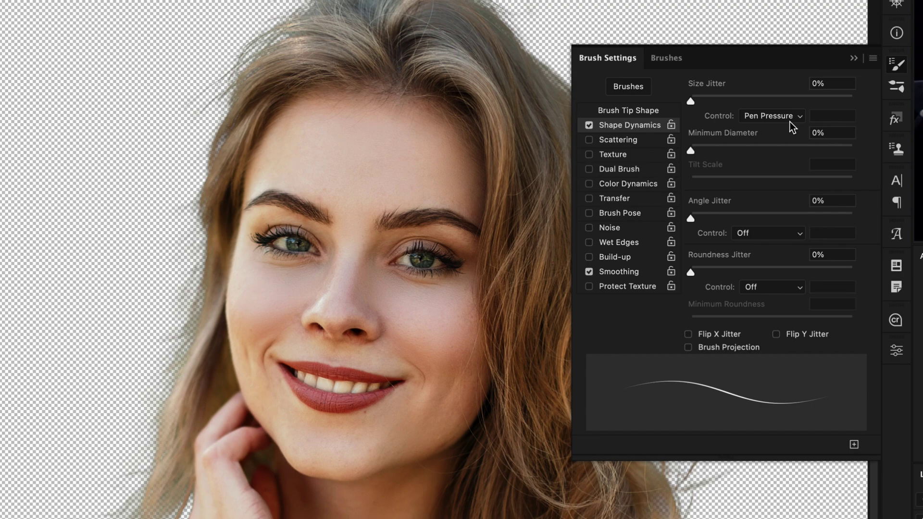
drag(692, 151, 712, 149)
drag(708, 148, 704, 148)
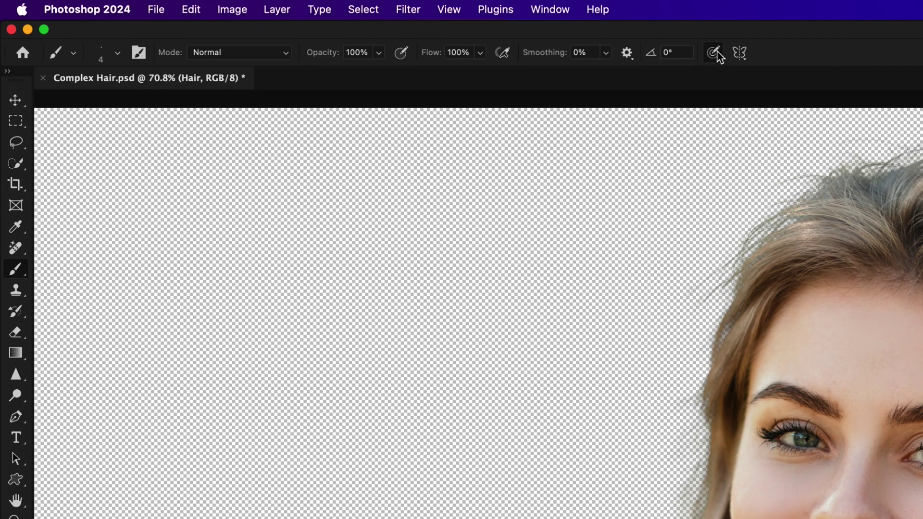
Step: Set brush size control to Pen Pressure, then add a 494949 Solid Color fill beneath the Hair layer
click(714, 52)
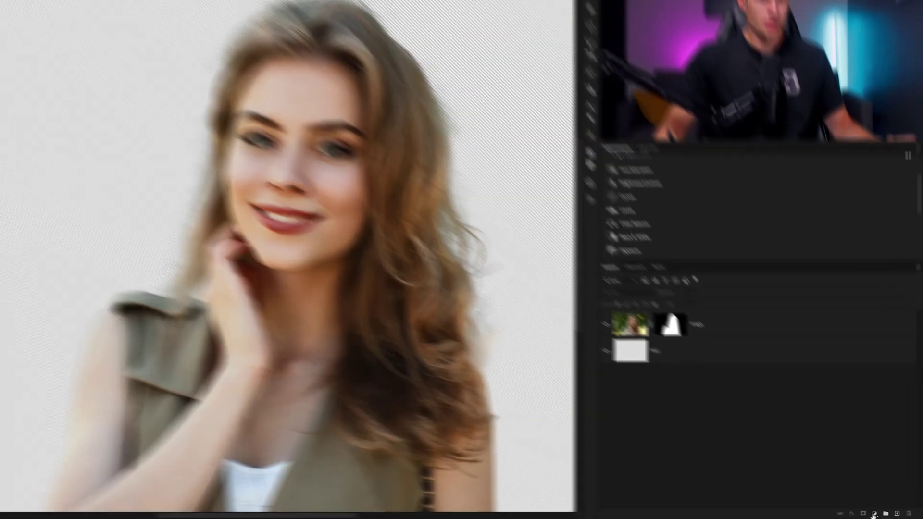
click(874, 513)
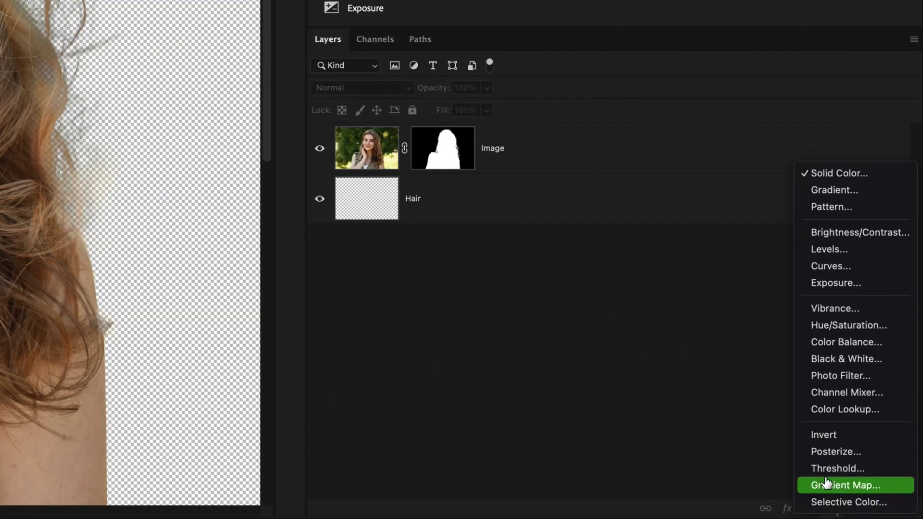
click(842, 174)
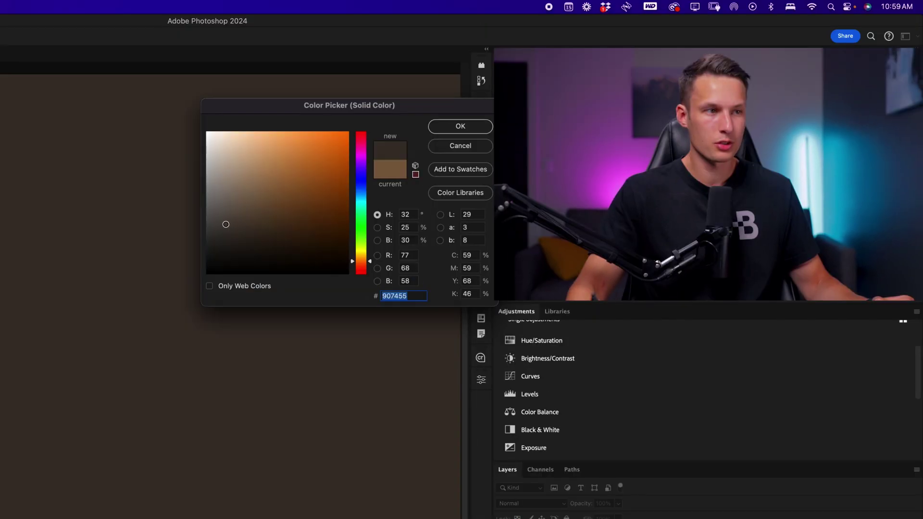
drag(225, 223, 208, 233)
click(461, 126)
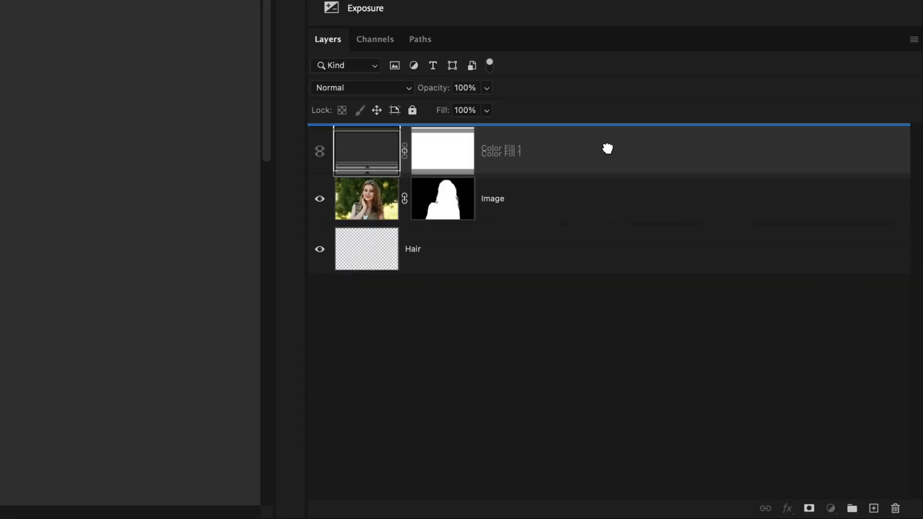
drag(608, 149, 655, 264)
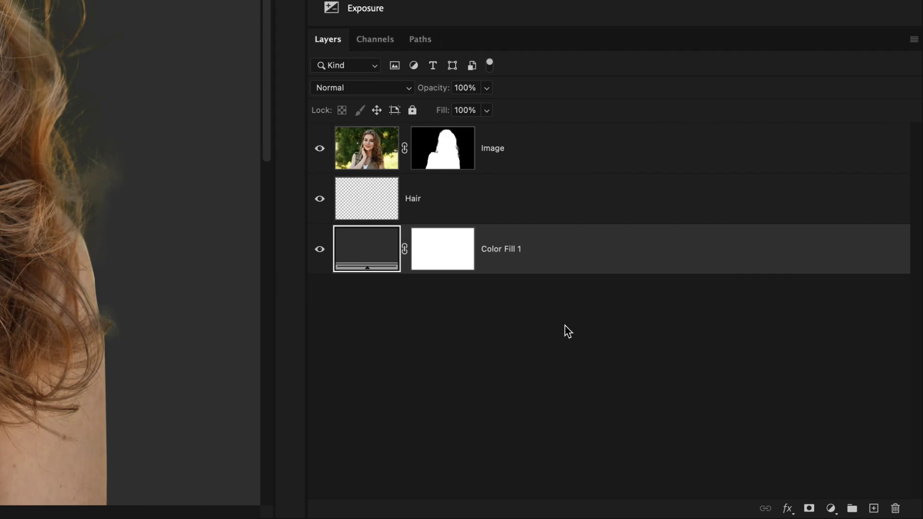
click(460, 216)
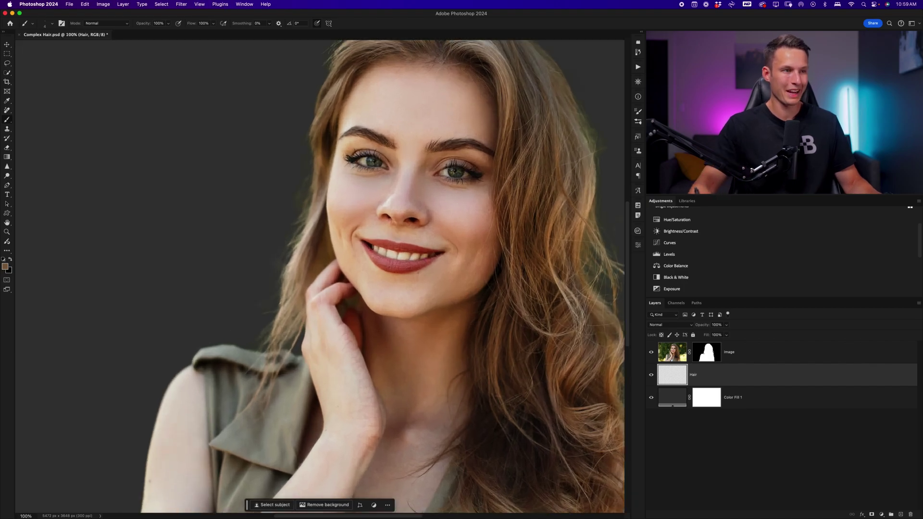
Step: Paint a first thin flyaway strand on the Hair layer beside her hair
drag(592, 218, 412, 284)
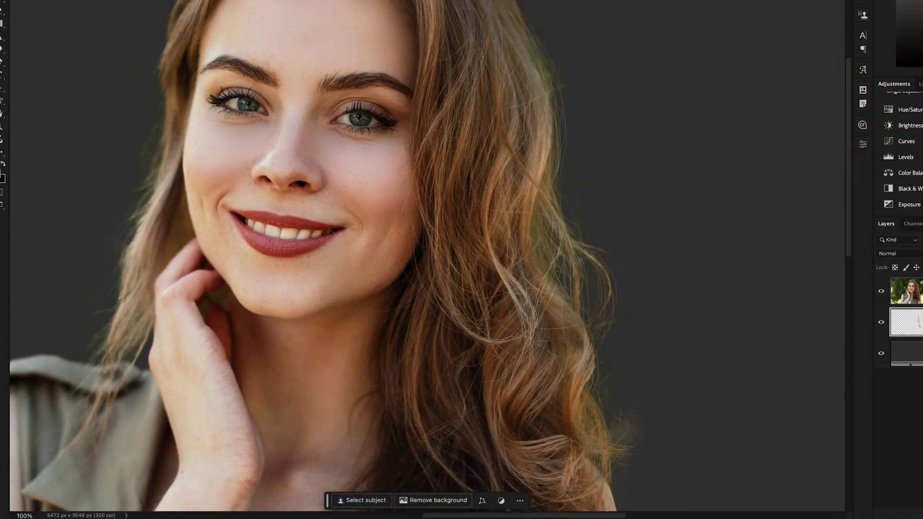
scroll(318, 274, up, 5)
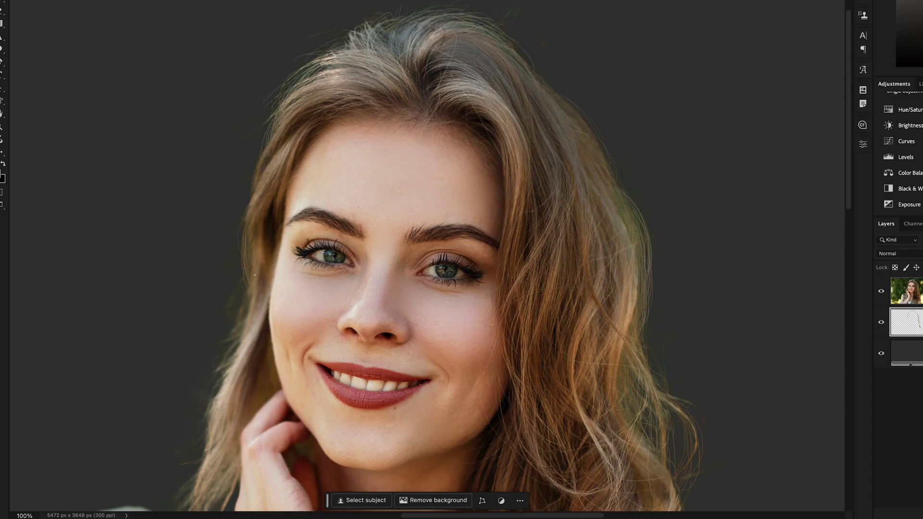
scroll(354, 291, down, 4)
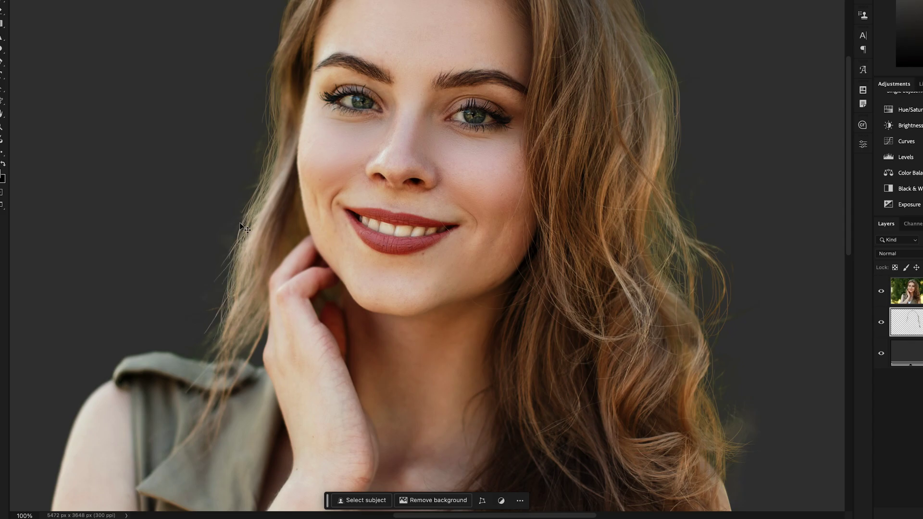
scroll(515, 200, down, 2)
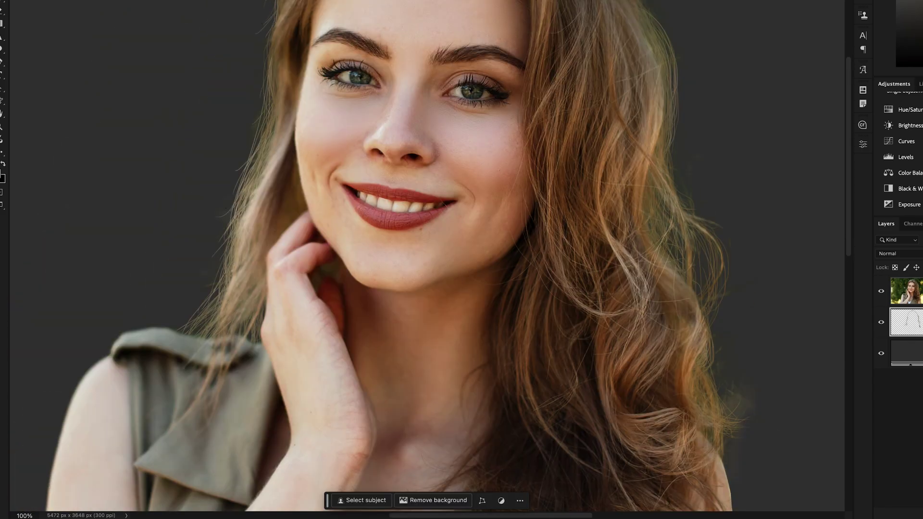
drag(595, 366, 620, 416)
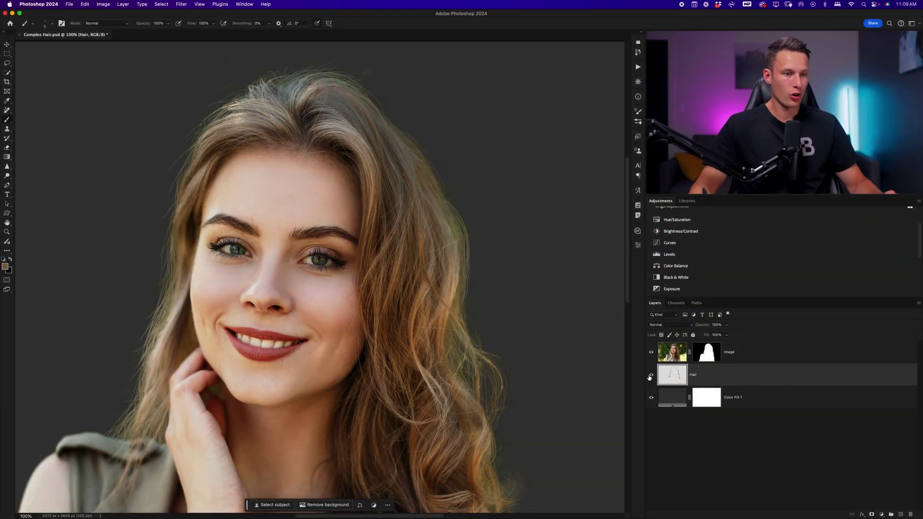
click(652, 375)
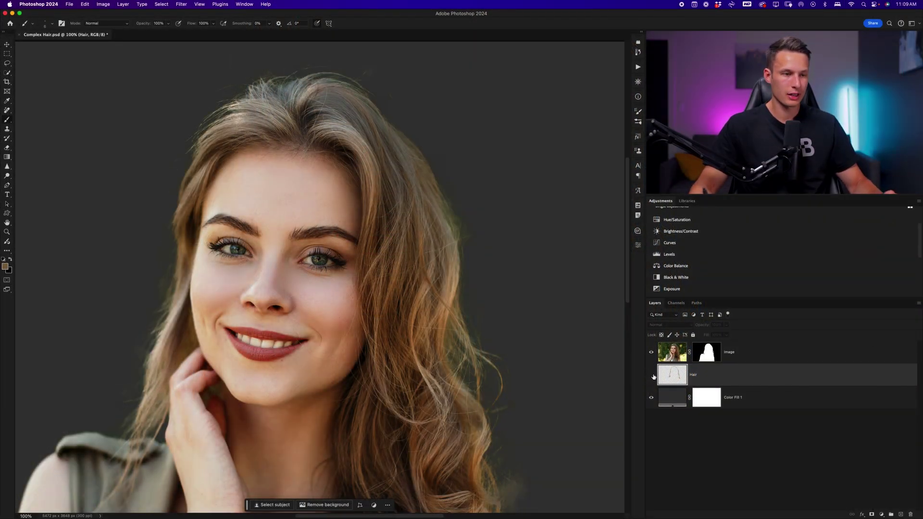
click(652, 376)
click(652, 375)
click(652, 376)
click(652, 378)
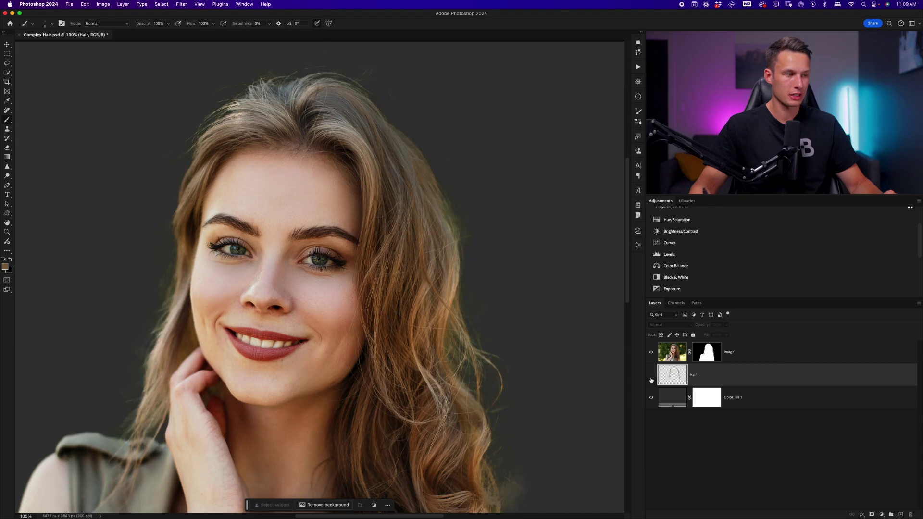
click(651, 378)
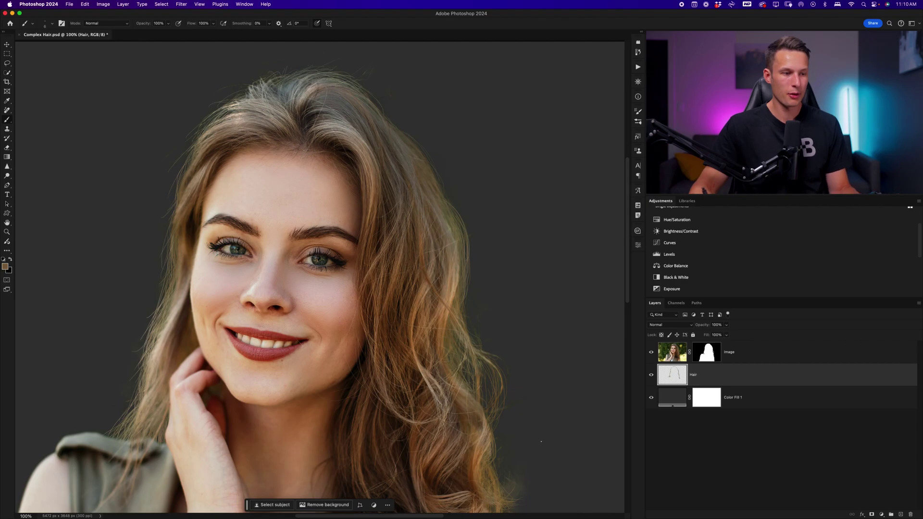
Step: Target the Image layer's mask thumbnail in the Layers panel for editing
scroll(546, 447, down, 2)
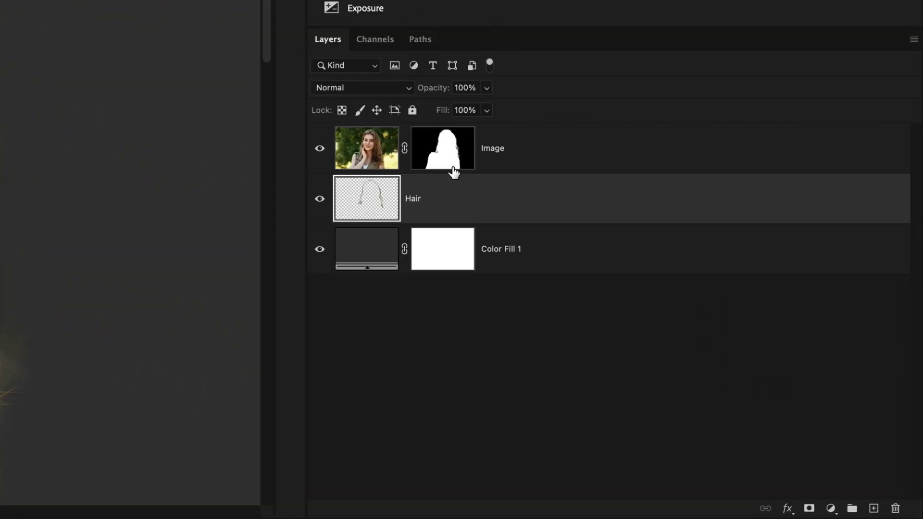
click(712, 355)
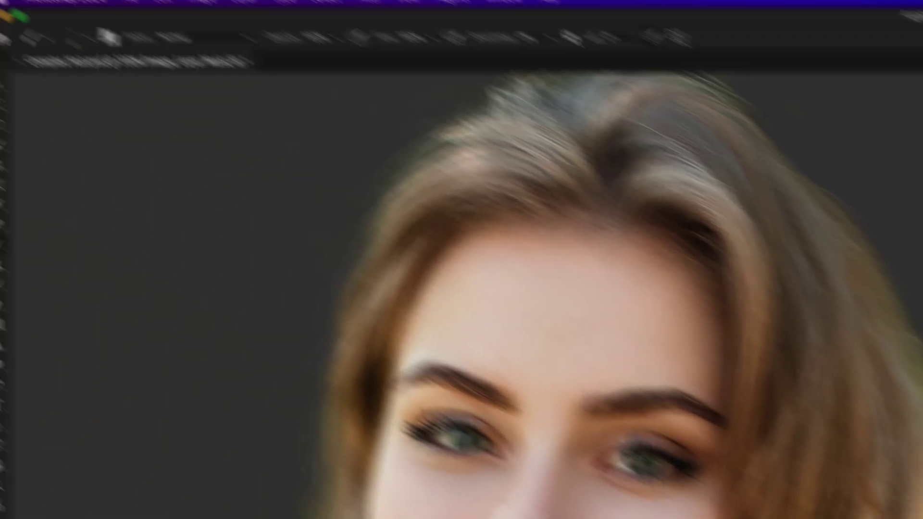
Step: Switch to a Soft Round brush at 24% flow and enlarge it with ]
key(b)
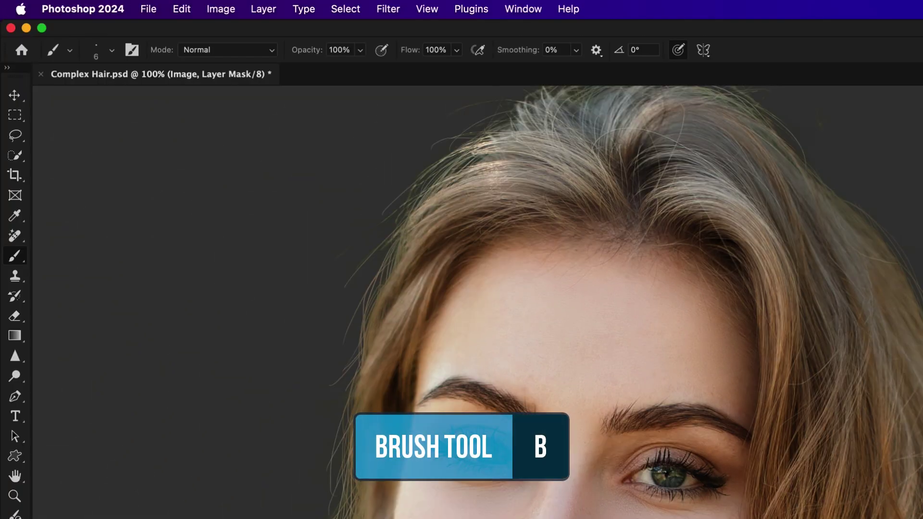
click(112, 51)
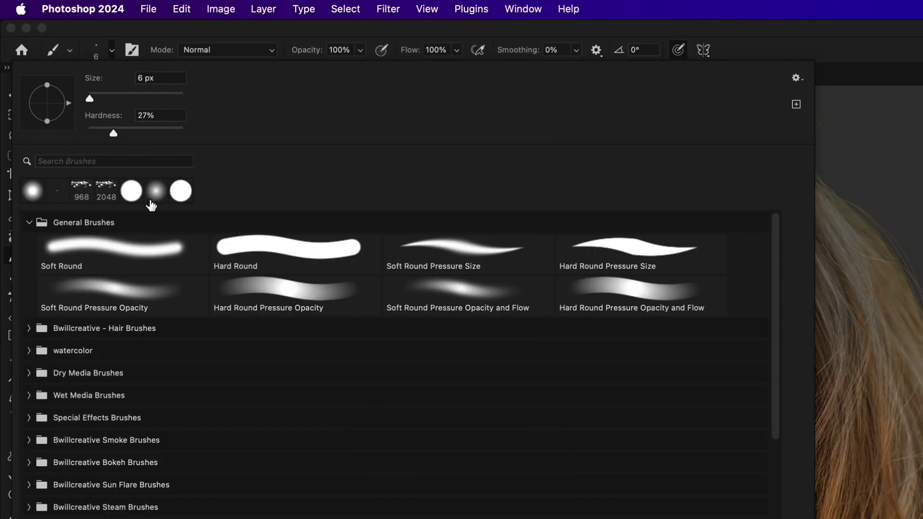
click(157, 257)
key(Return)
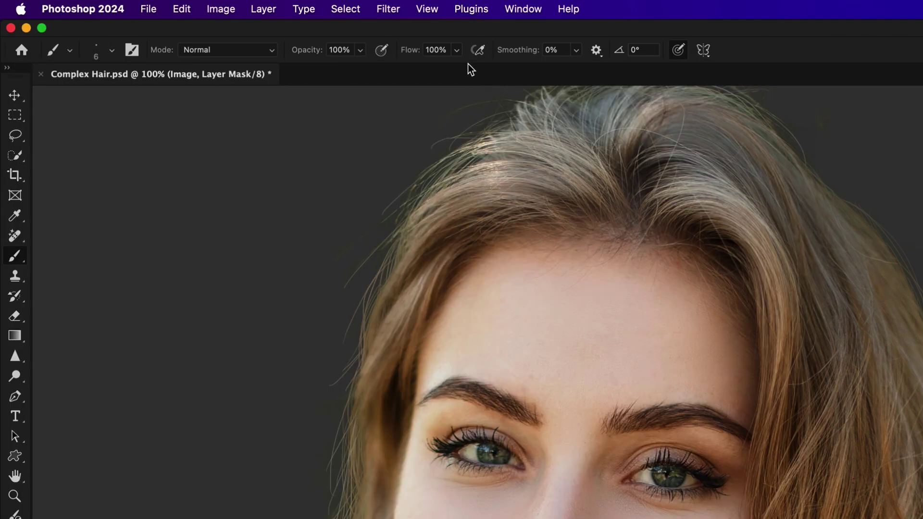
click(457, 50)
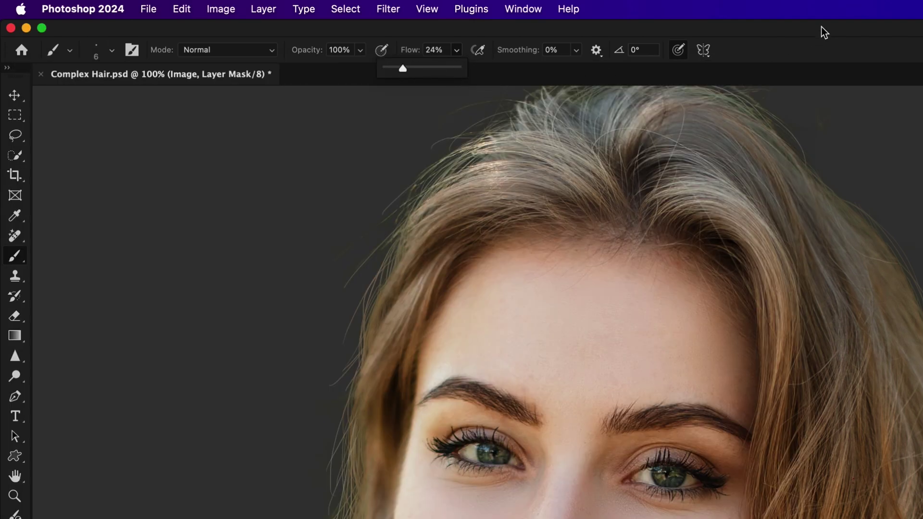
click(810, 51)
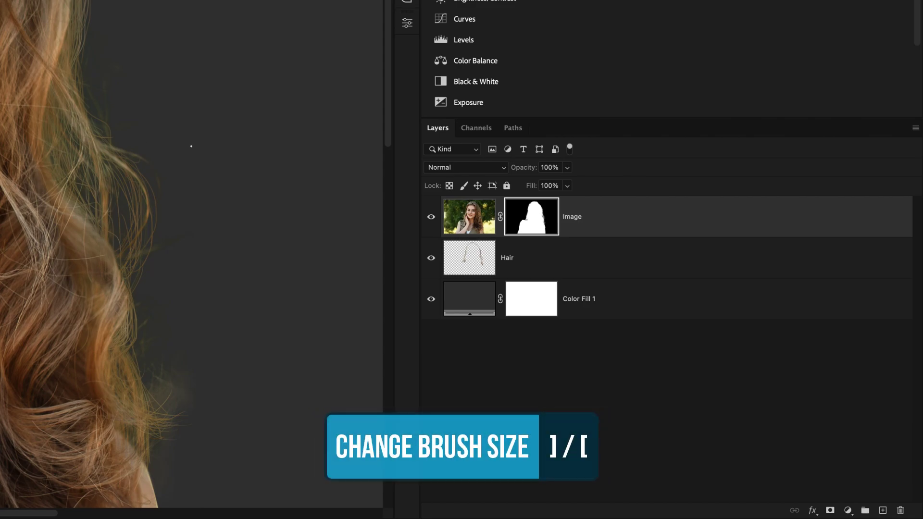
key(bracketright)
key(bracketright)
key(bracketright)
key(bracketright)
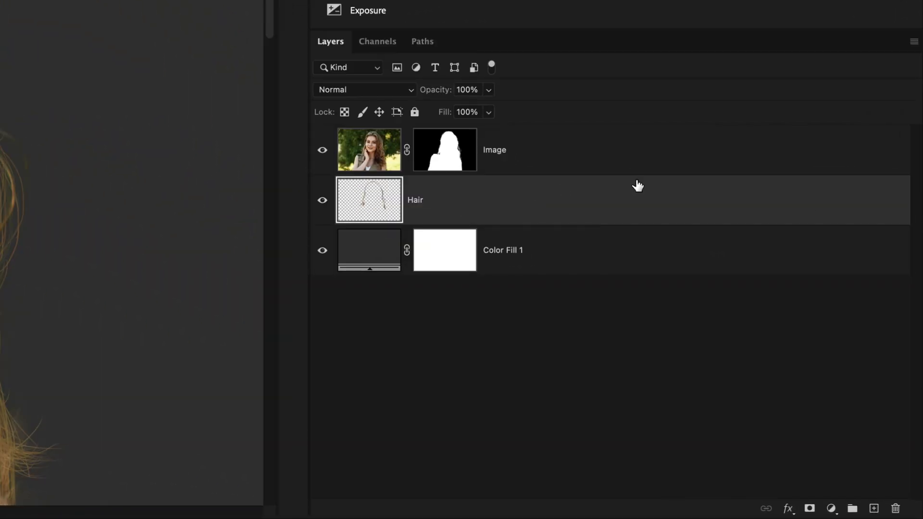
Step: Duplicate Hair as Hair copy and set up the Blur tool with a Soft Round brush
key(ctrl+j)
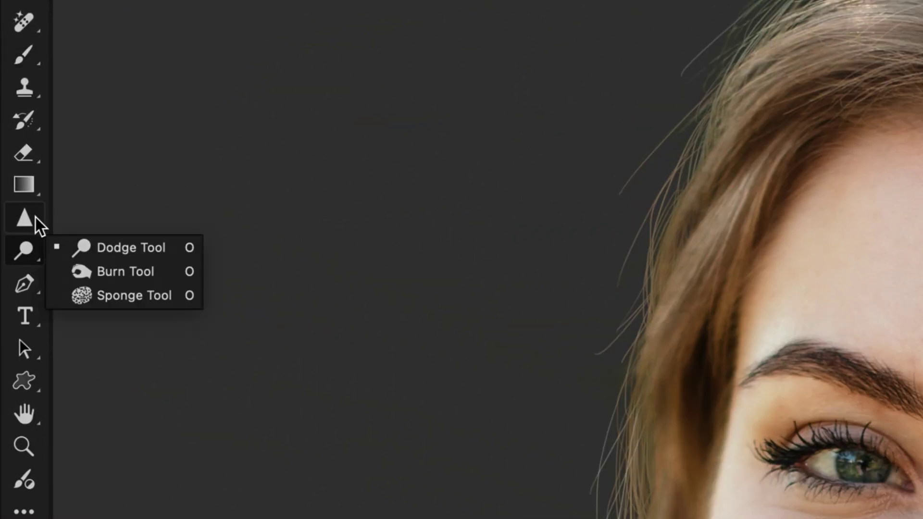
click(24, 220)
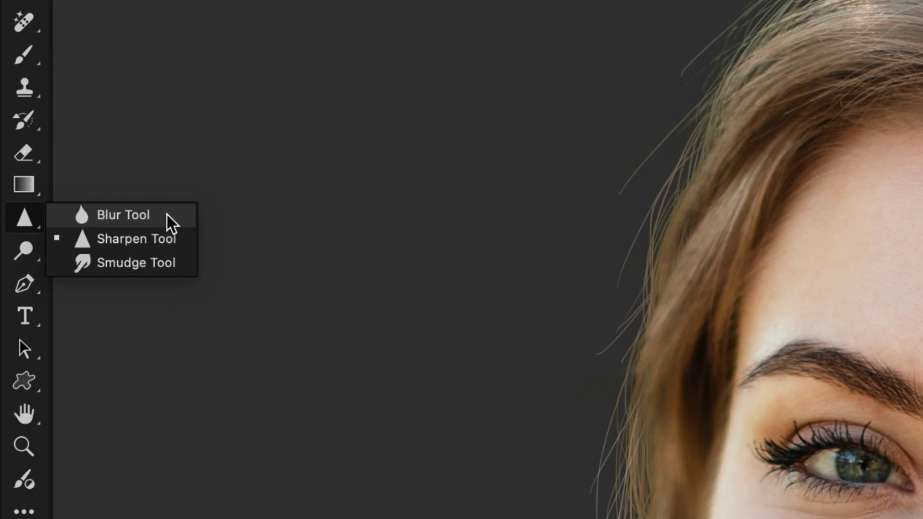
click(155, 220)
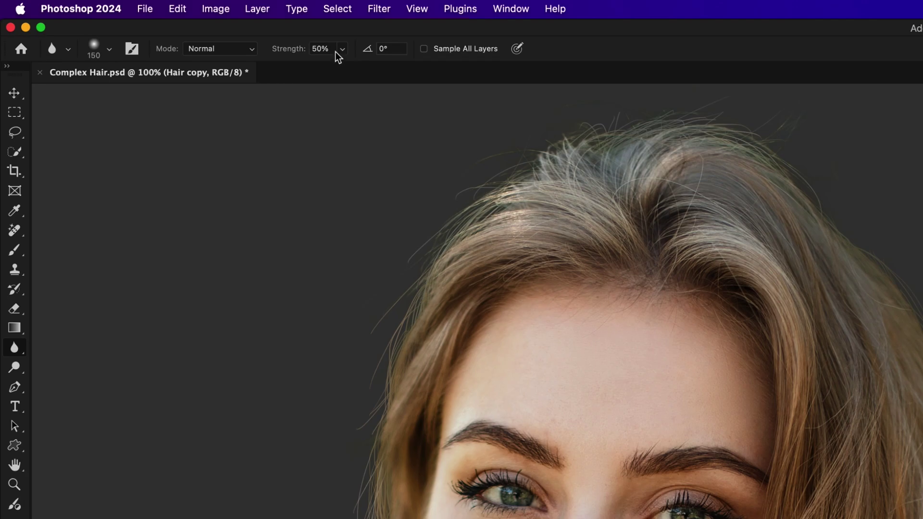
click(96, 57)
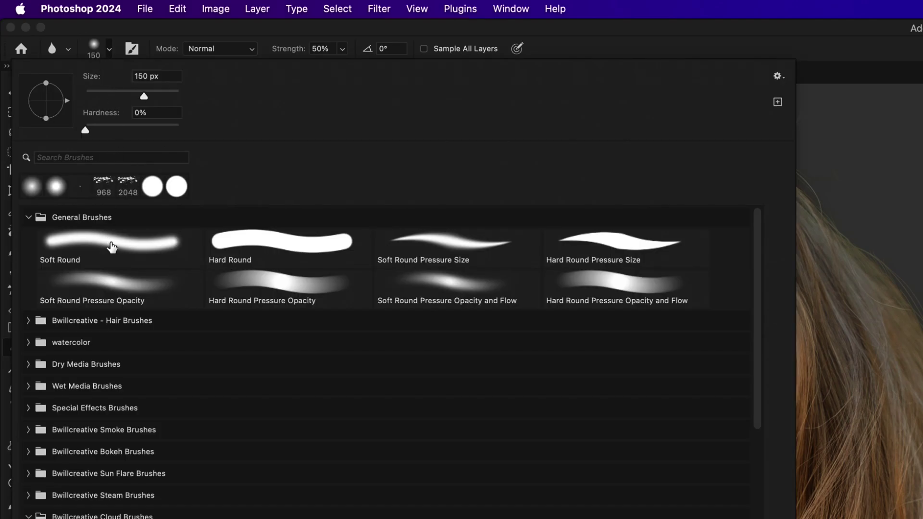
click(112, 247)
click(118, 53)
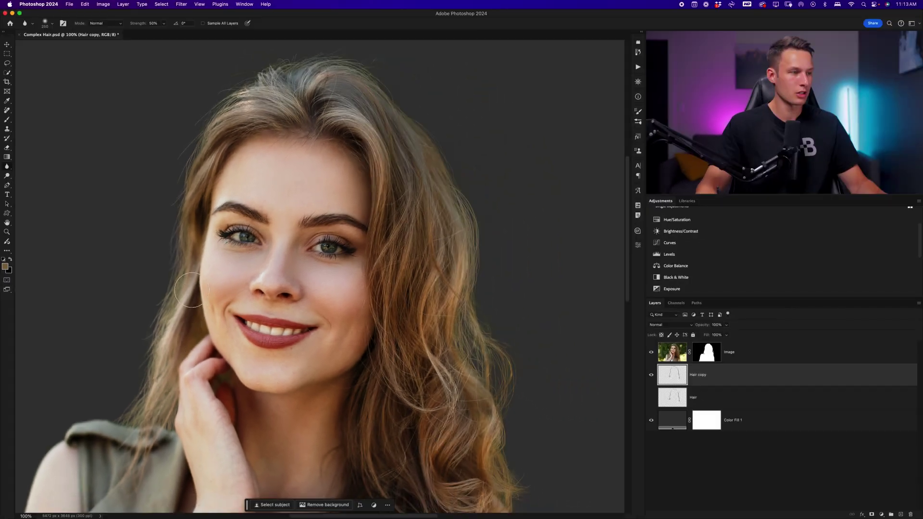
key(super+equal)
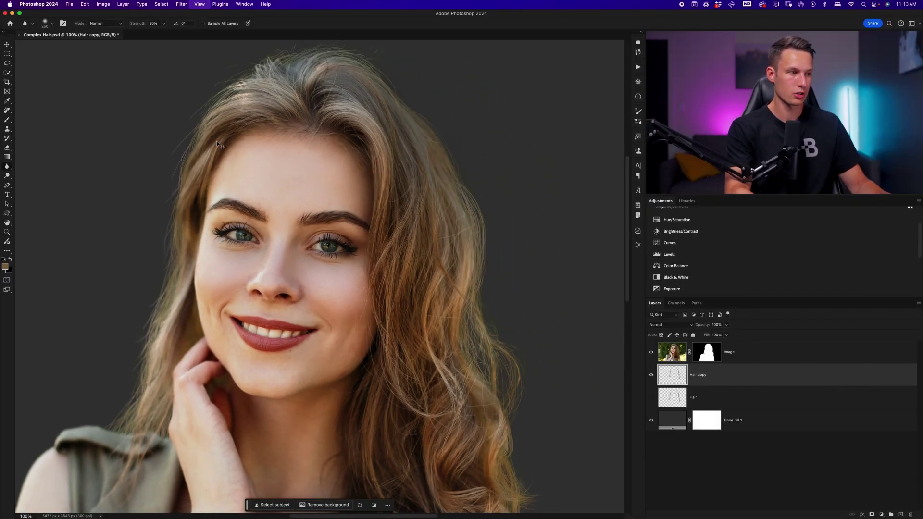
mouse_move(161, 134)
mouse_down()
mouse_move(254, 217)
mouse_move(302, 285)
mouse_up()
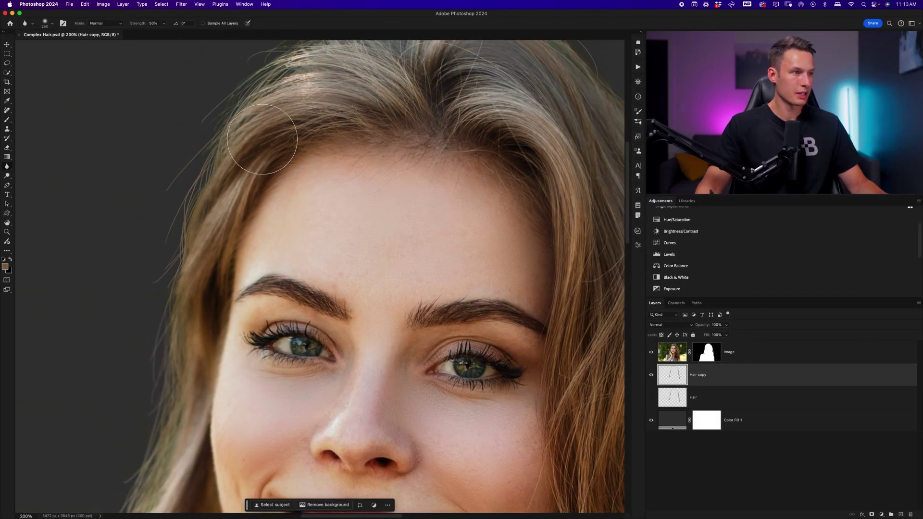
drag(307, 110, 260, 234)
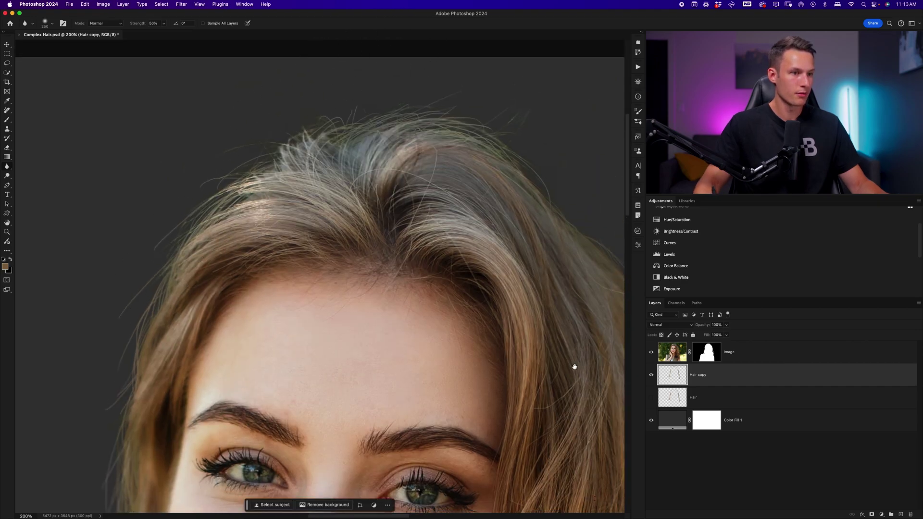
drag(573, 367, 233, 216)
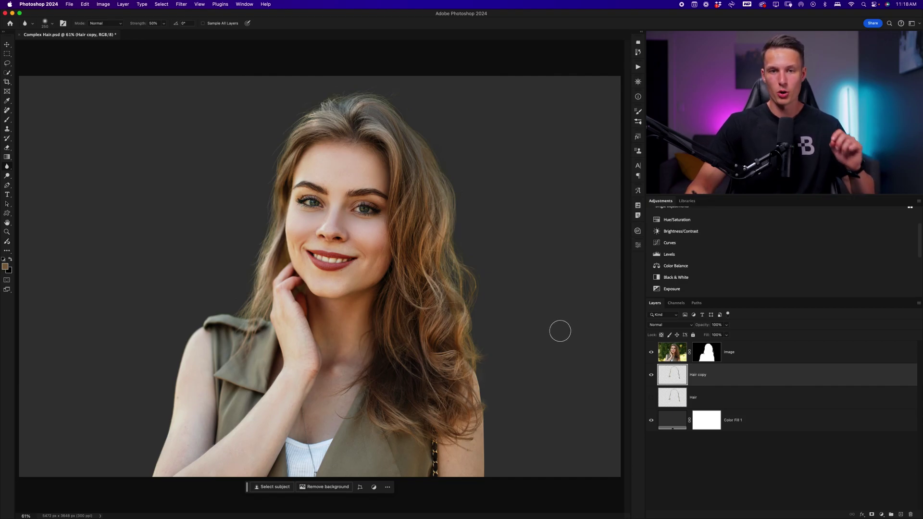
Step: Add a Noise layer above Hair copy and fill it with solid black
key(super+plus)
key(super+plus)
key(super+plus)
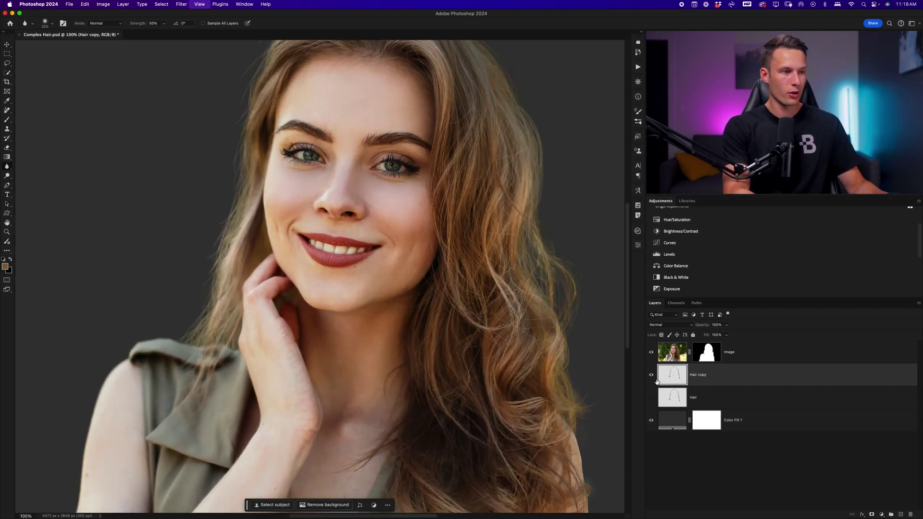
scroll(460, 165, right, 5)
scroll(460, 165, up, 2)
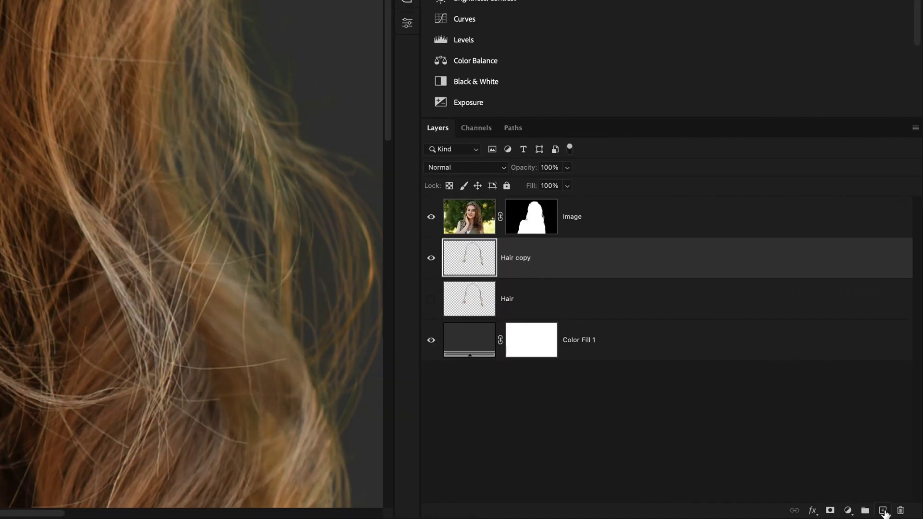
click(884, 511)
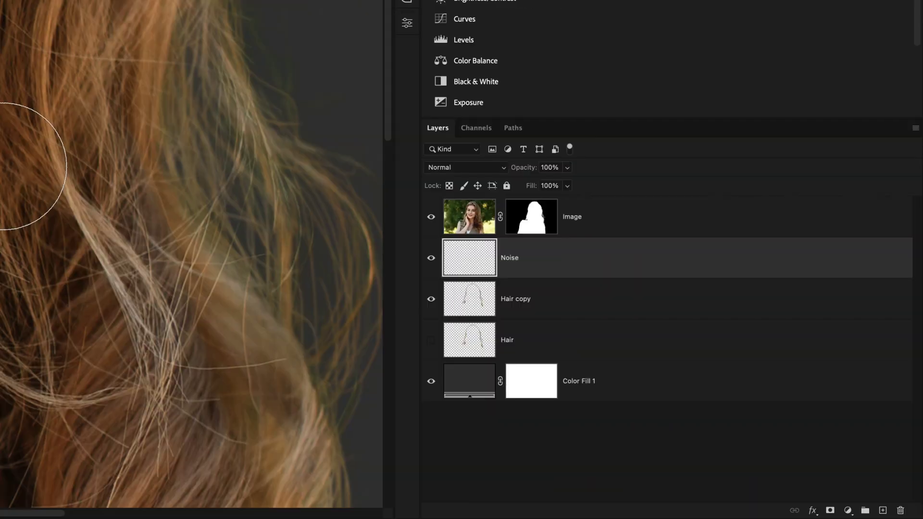
key(alt+BackSpace)
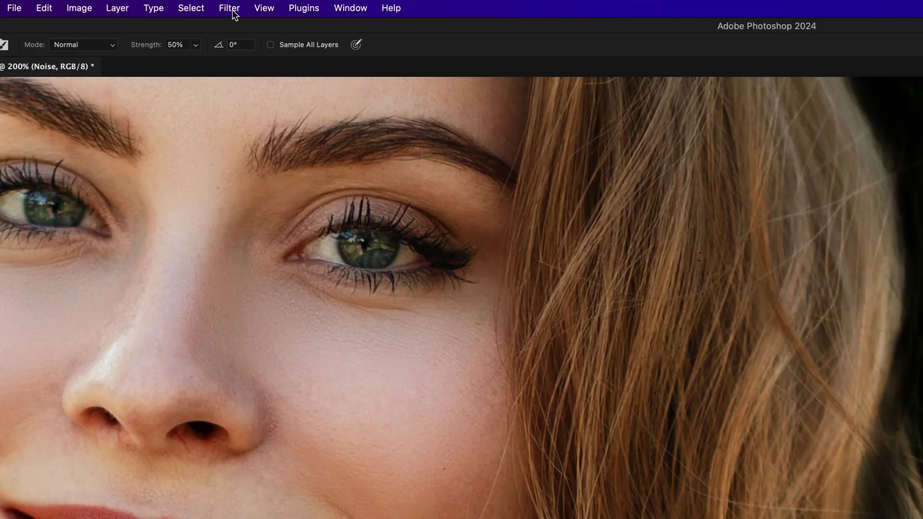
Step: Apply Add Noise at 9.51%, Gaussian and monochromatic, to the black Noise layer
click(230, 8)
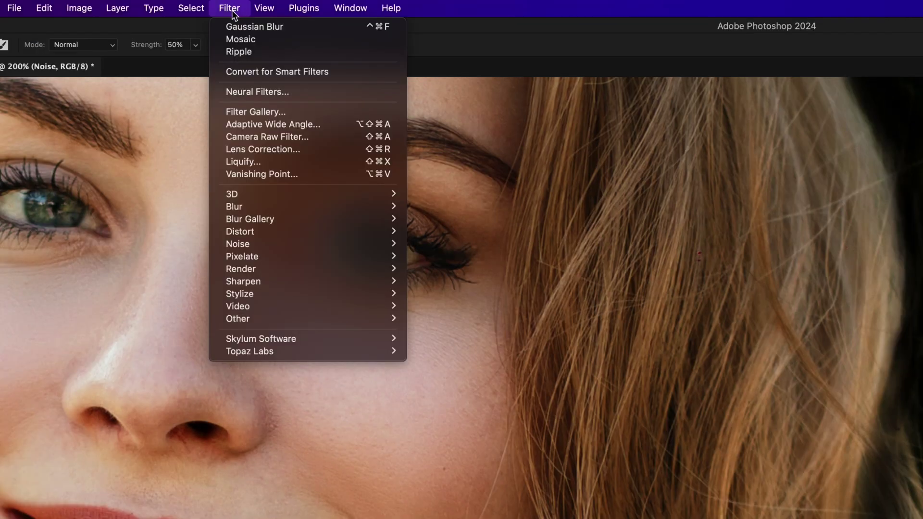
mouse_move(327, 244)
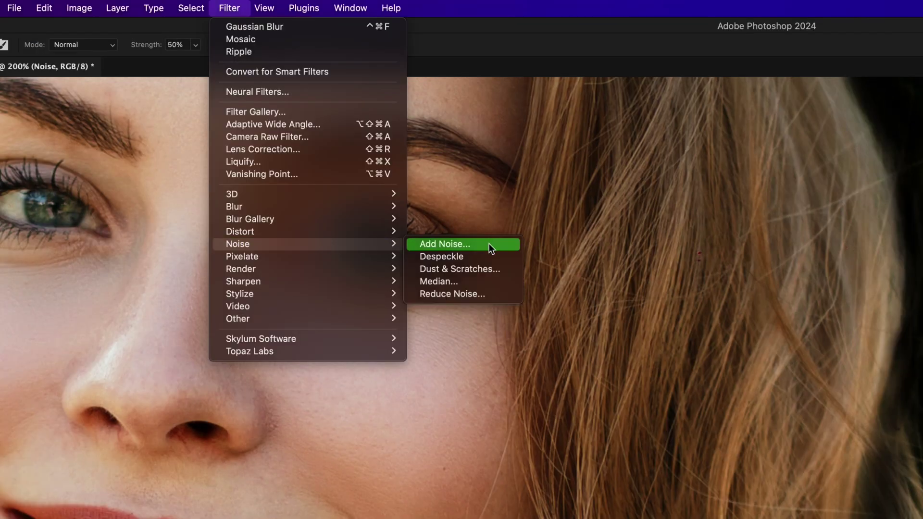
click(489, 243)
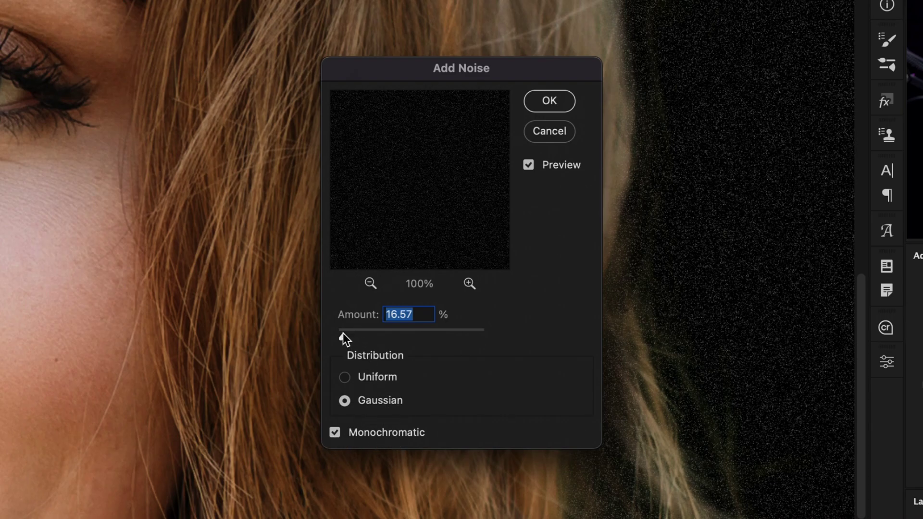
drag(348, 338, 340, 337)
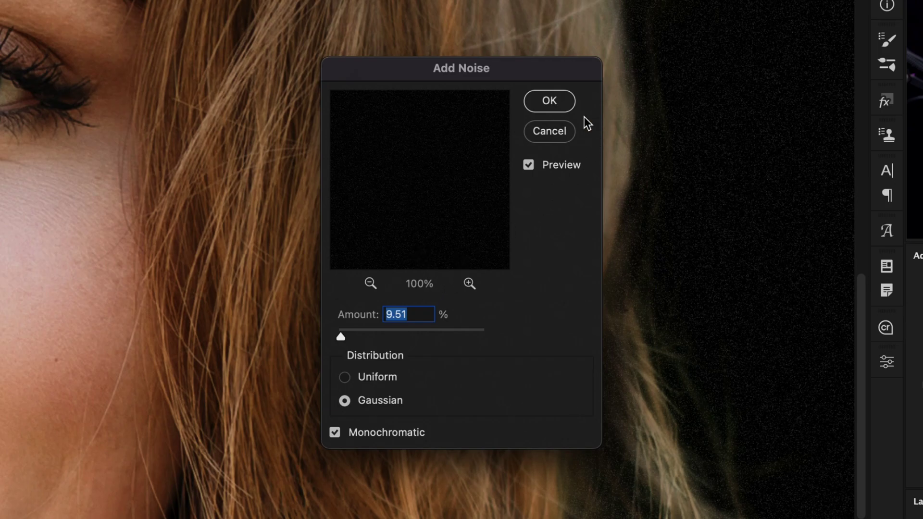
click(555, 107)
scroll(489, 335, up, 3)
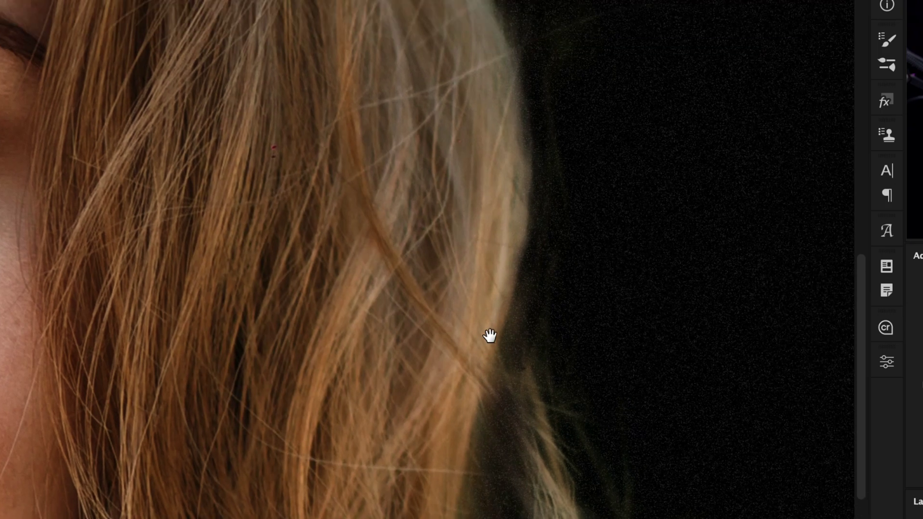
drag(490, 335, 351, 388)
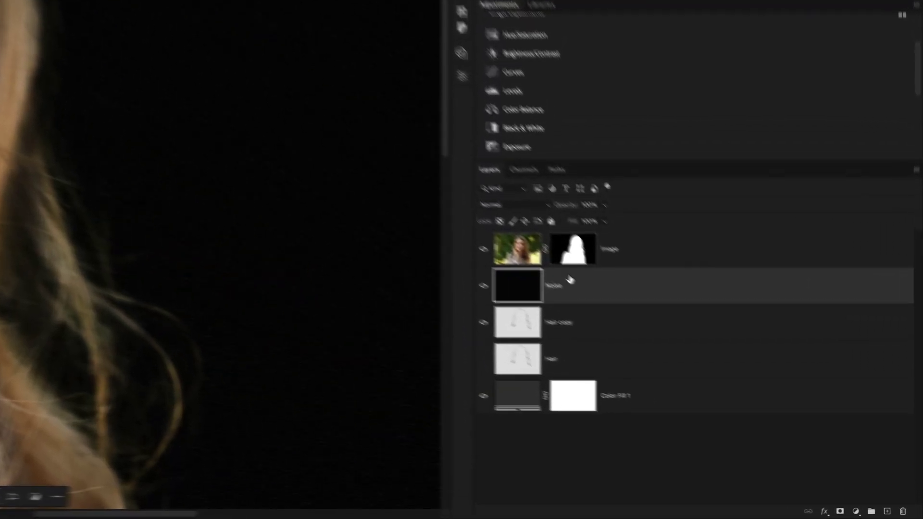
Step: Clip the Noise layer to Hair copy and set its blend mode to Screen
right_click(718, 373)
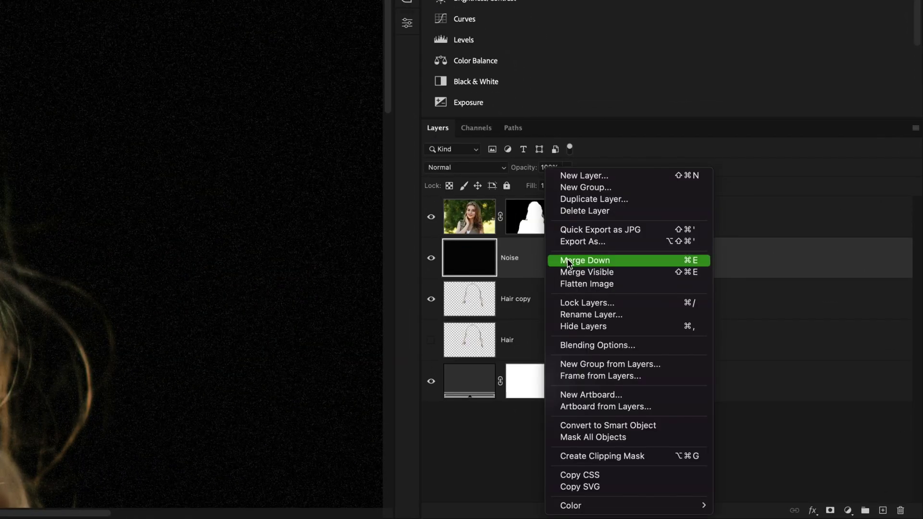
click(656, 456)
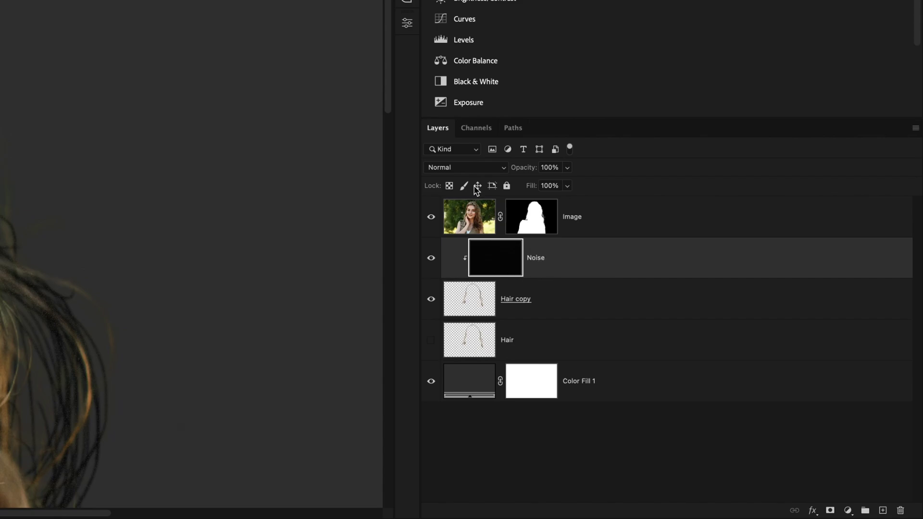
click(480, 168)
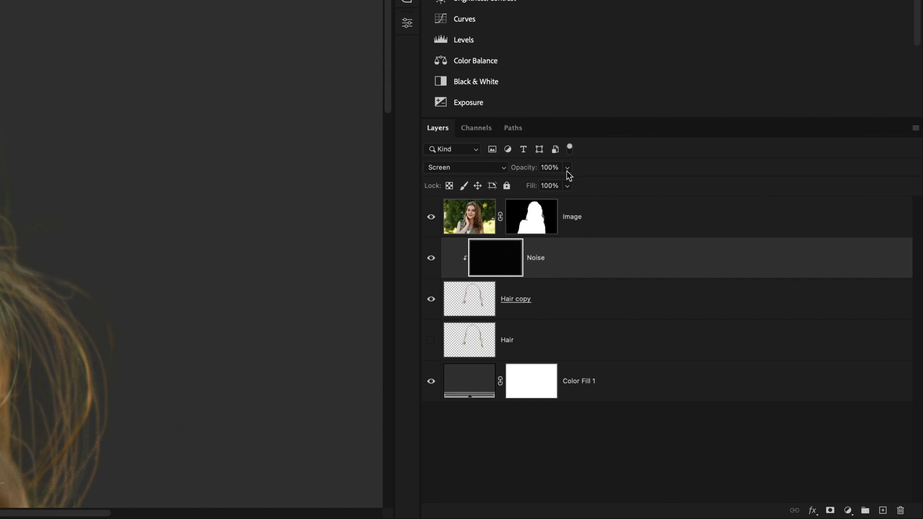
Step: Lower the Noise layer's opacity to 42% and fit the portrait in the window
click(568, 168)
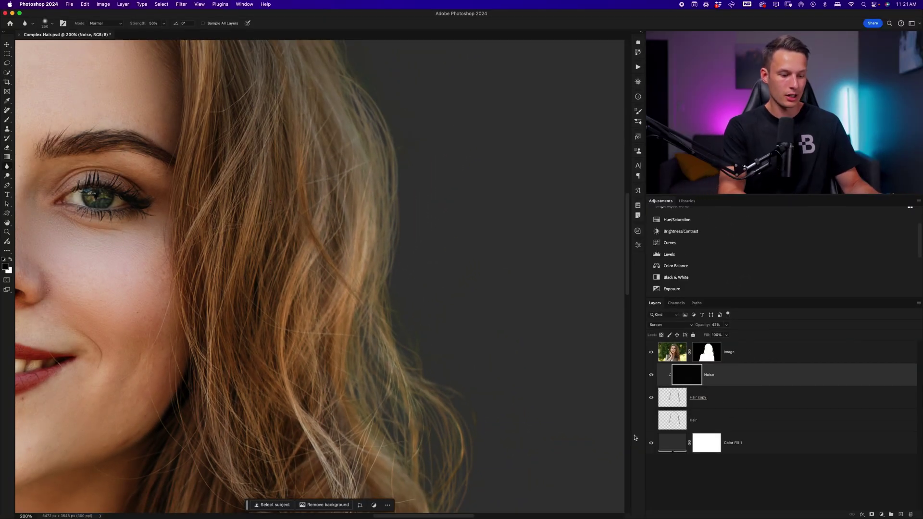
key(super+0)
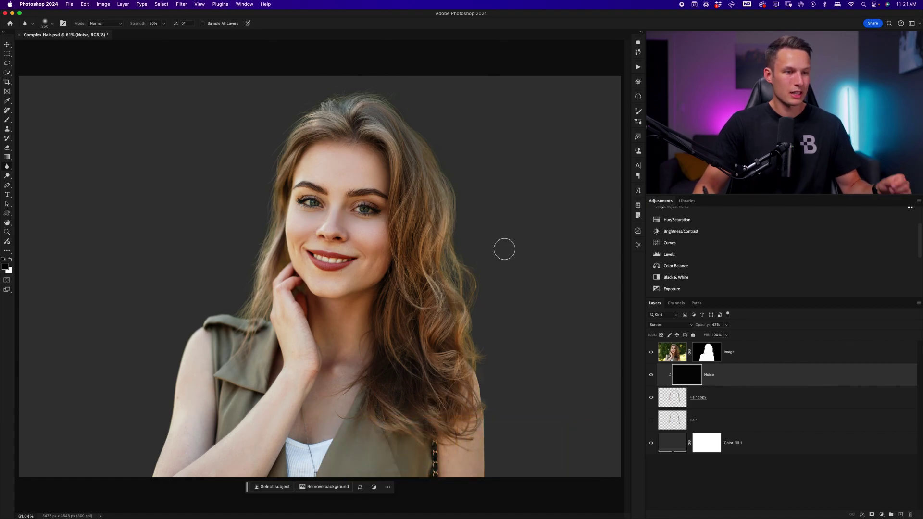
click(709, 357)
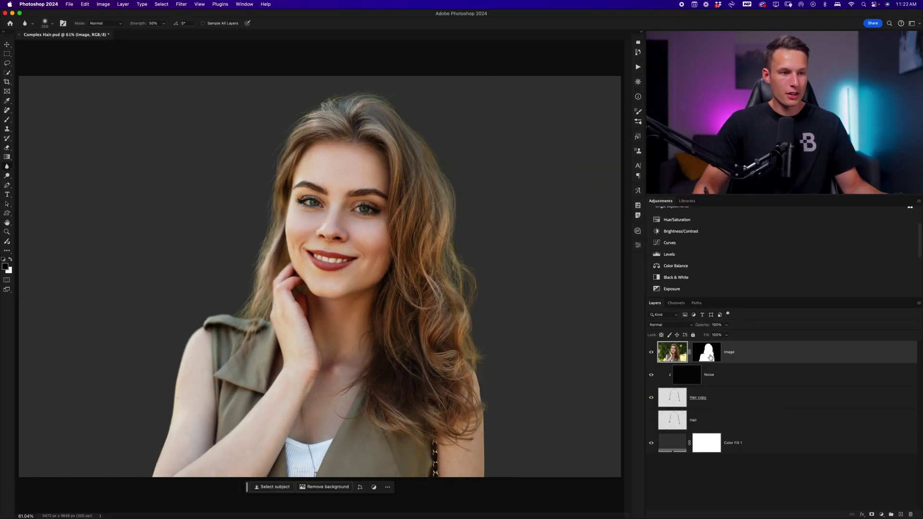
shift+click(712, 356)
shift+click(713, 358)
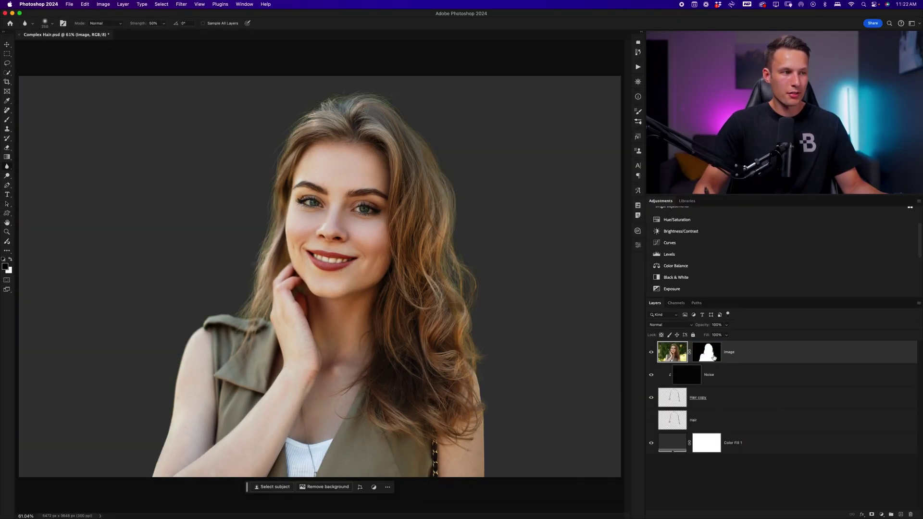
shift+click(715, 359)
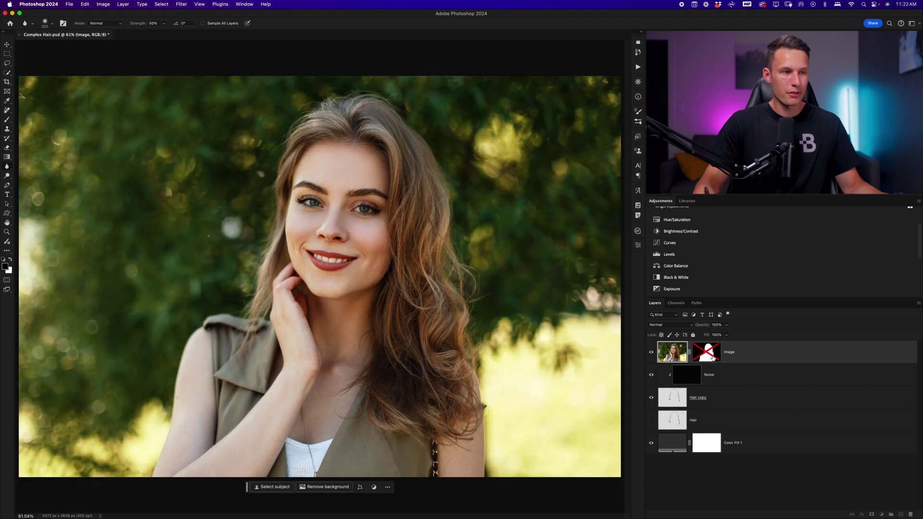
shift+click(713, 358)
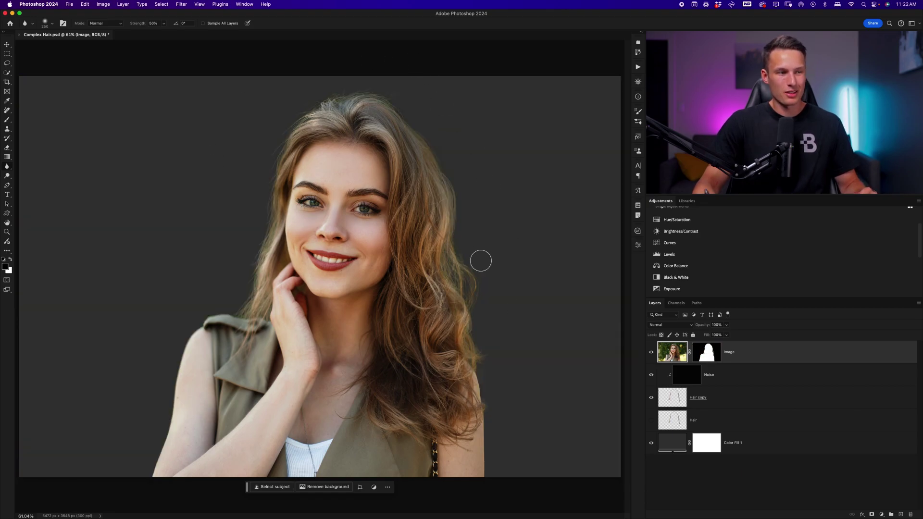